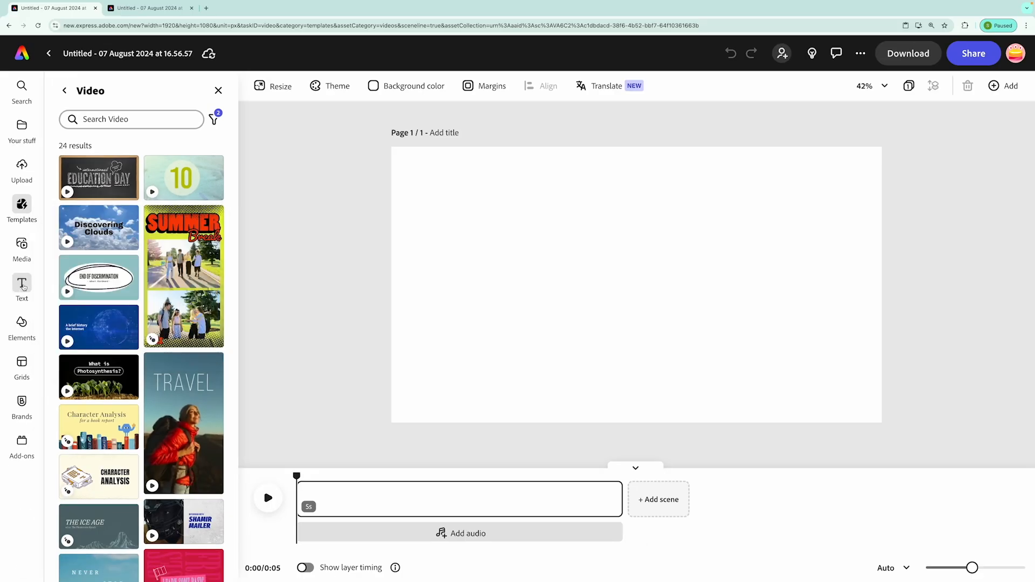
- Add a text box reading "I am the dreadful menace, The one who steals the summer away." in Inknut Antiqua along the page's lower edge
{"action": "left_click", "coordinate": [32, 283]}
{"action": "left_click", "coordinate": [114, 119]}
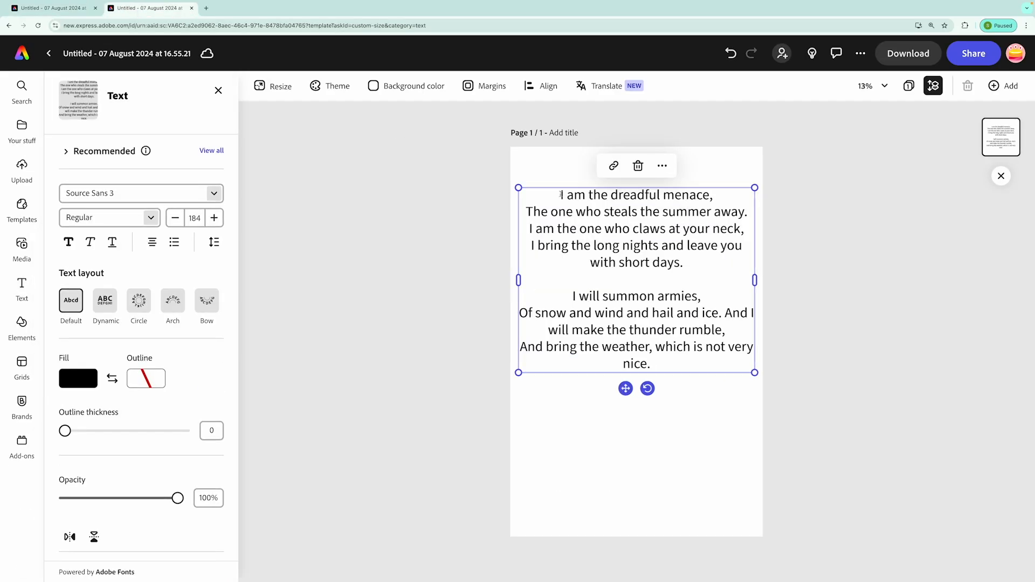
{"action": "left_click_drag", "start_coordinate": [560, 194], "coordinate": [748, 212]}
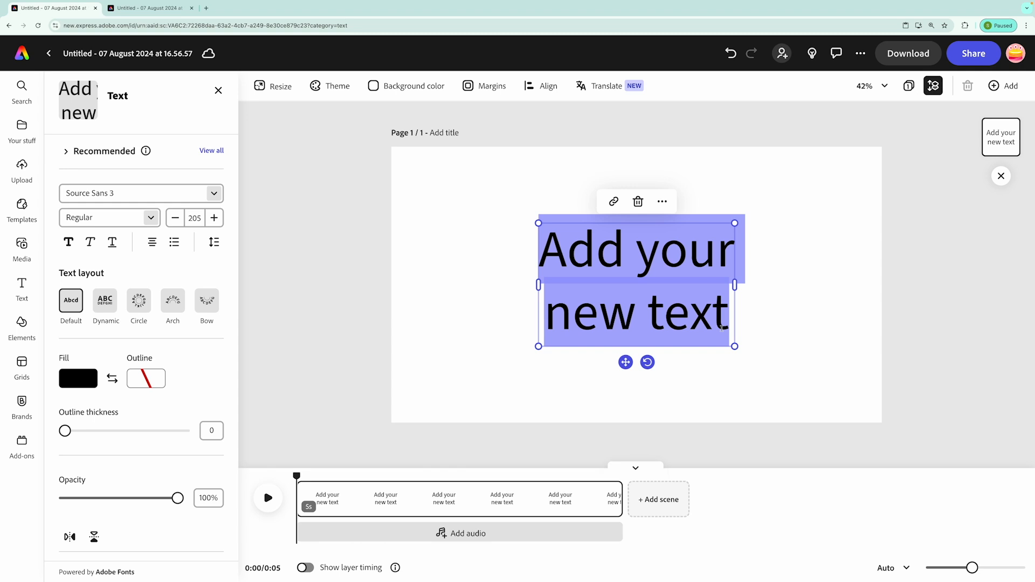
{"action": "type", "text": "I am the dreadful menace, The one who steals the summer away."}
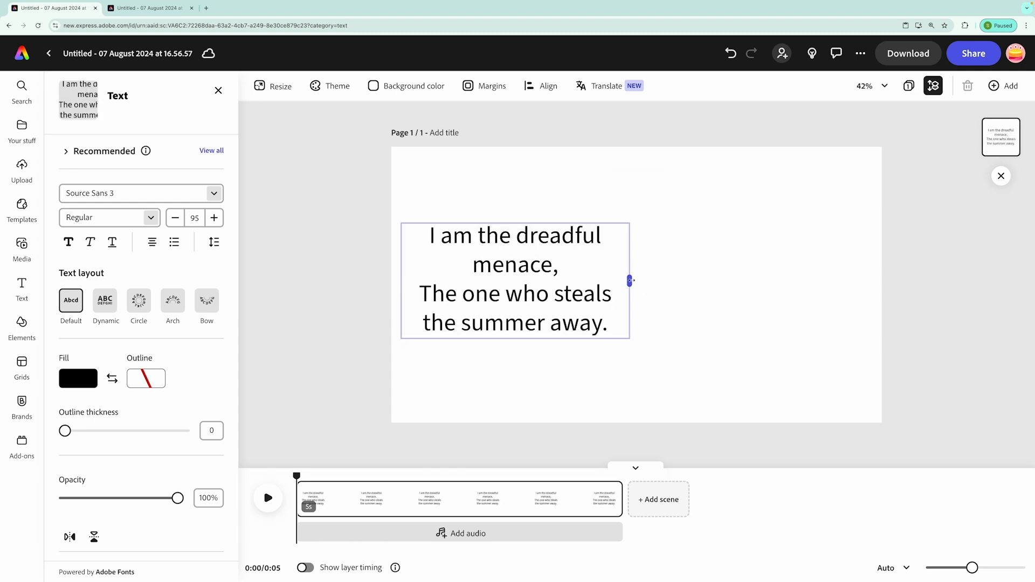
{"action": "left_click_drag", "start_coordinate": [697, 358], "coordinate": [672, 363]}
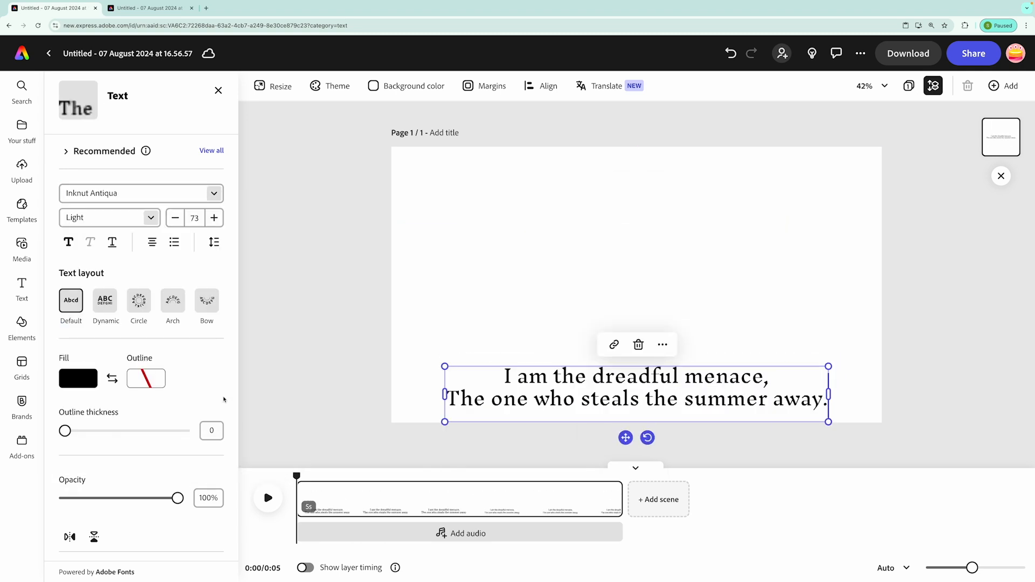
- Place the decorative banner shape with rounded end tabs behind the caption and fill the shape light blue
{"action": "scroll", "coordinate": [224, 399], "scroll_direction": "down", "scroll_amount": 3}
{"action": "left_click", "coordinate": [102, 490]}
{"action": "left_click", "coordinate": [199, 226]}
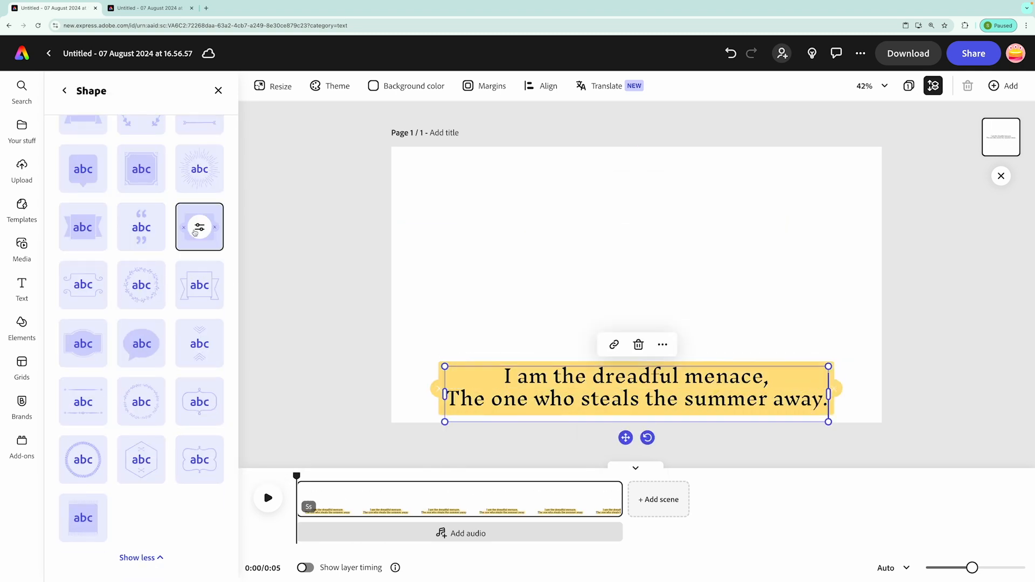
{"action": "left_click", "coordinate": [146, 217]}
{"action": "left_click", "coordinate": [182, 316]}
{"action": "left_click", "coordinate": [192, 332]}
{"action": "left_click", "coordinate": [148, 270]}
{"action": "scroll", "coordinate": [167, 260], "scroll_direction": "up", "scroll_amount": 5}
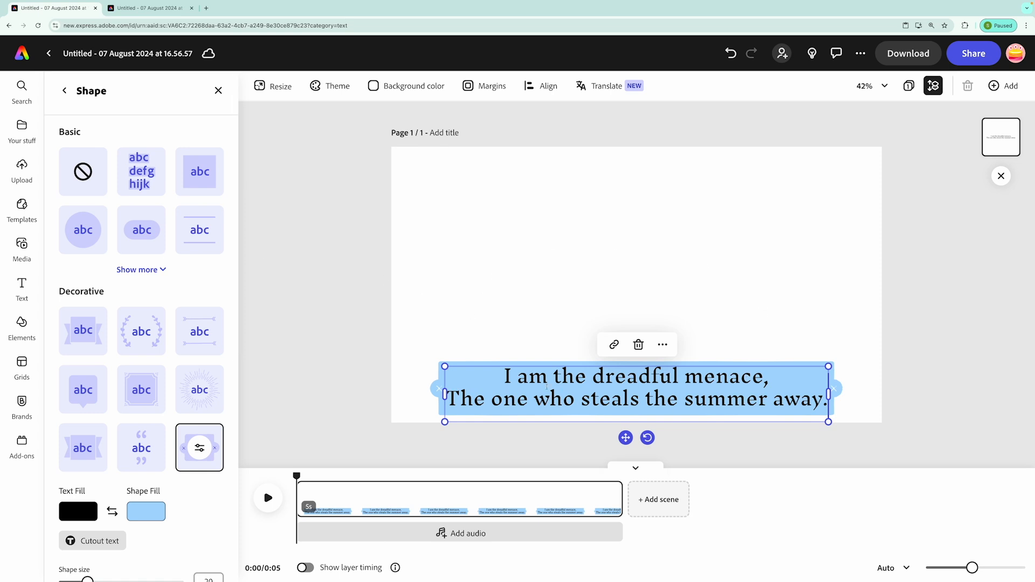
- Copy the caption's two lines and use them as the prompt for a Widescreen (16:9) text-to-image element
{"action": "left_click_drag", "start_coordinate": [502, 376], "coordinate": [829, 396]}
{"action": "key", "text": "ctrl+c"}
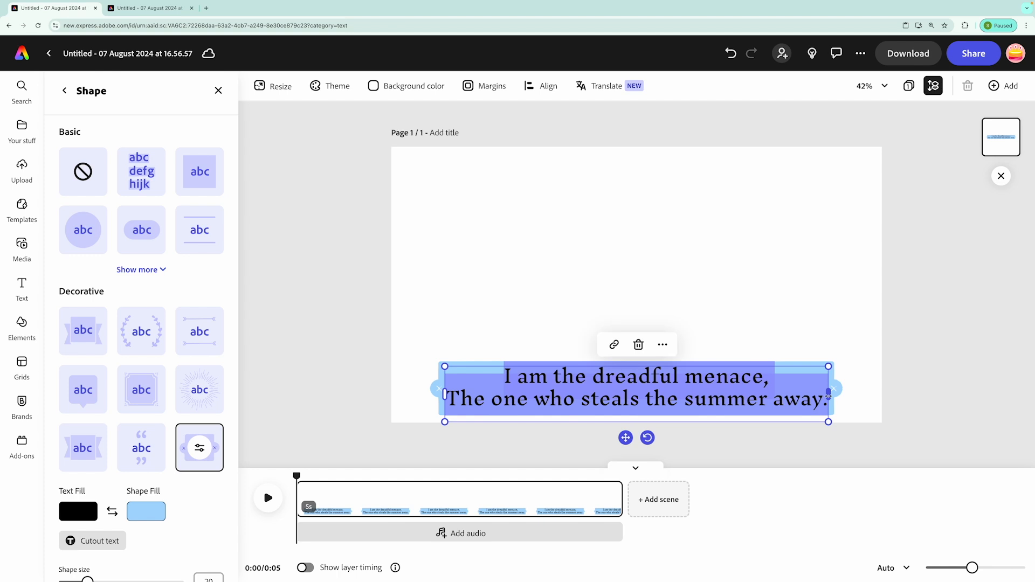
{"action": "left_click", "coordinate": [26, 258]}
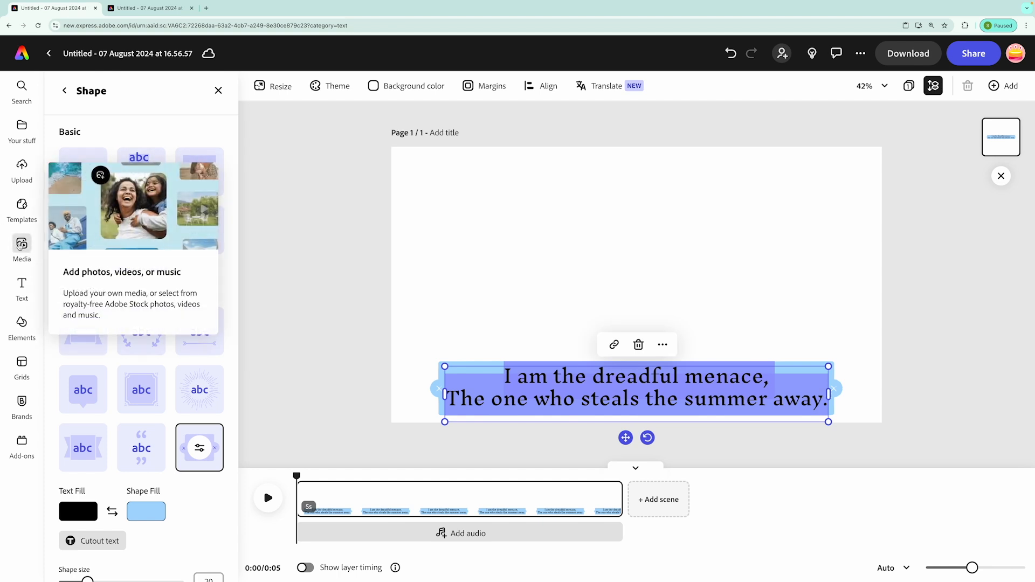
{"action": "left_click", "coordinate": [20, 246]}
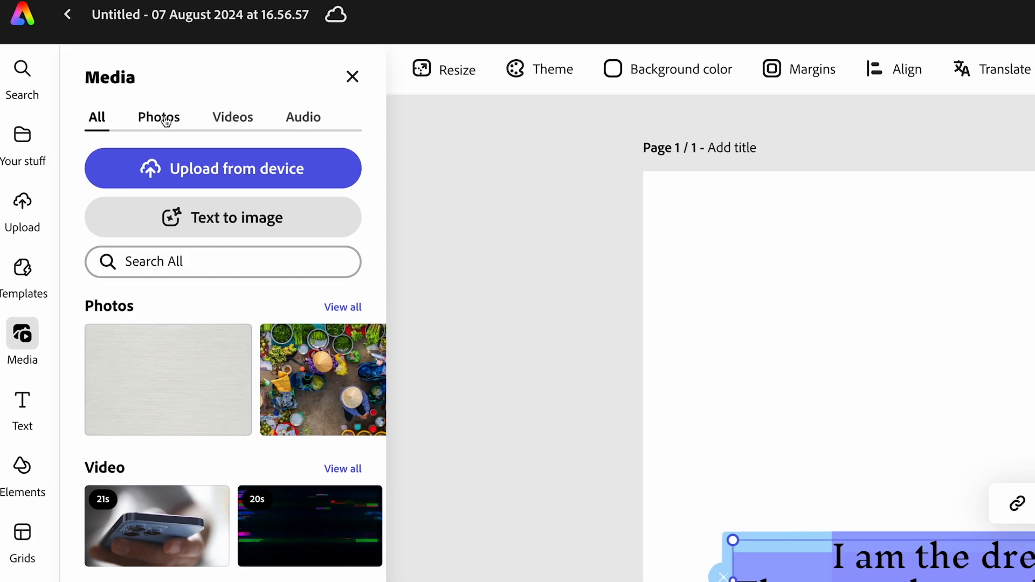
{"action": "left_click", "coordinate": [166, 121]}
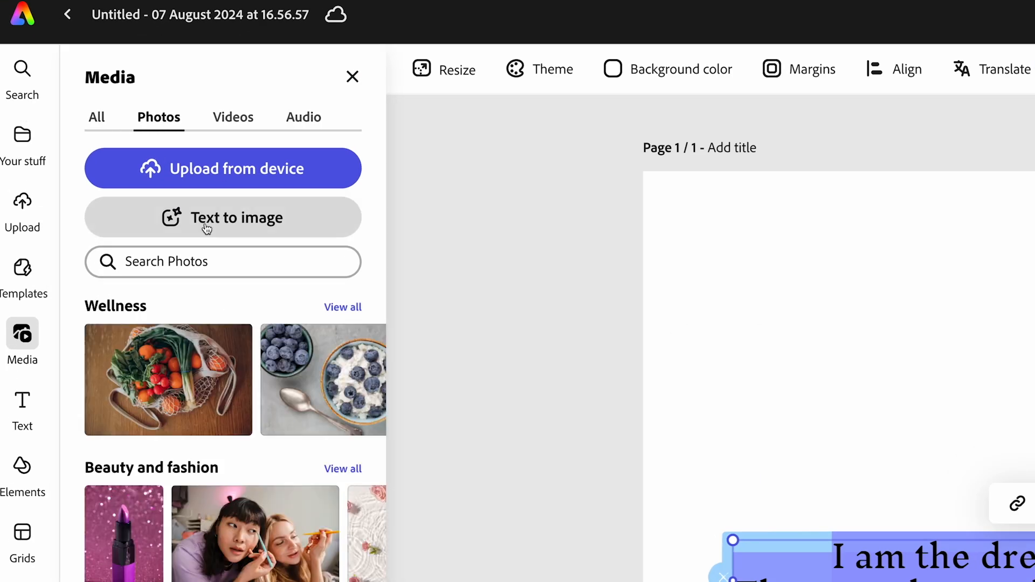
{"action": "left_click", "coordinate": [233, 224]}
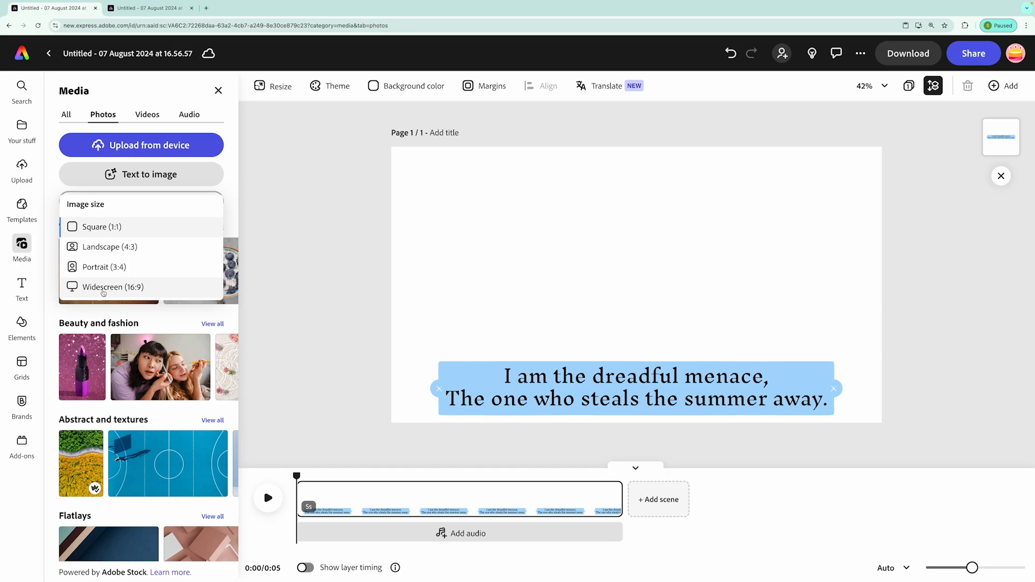
{"action": "left_click", "coordinate": [103, 291]}
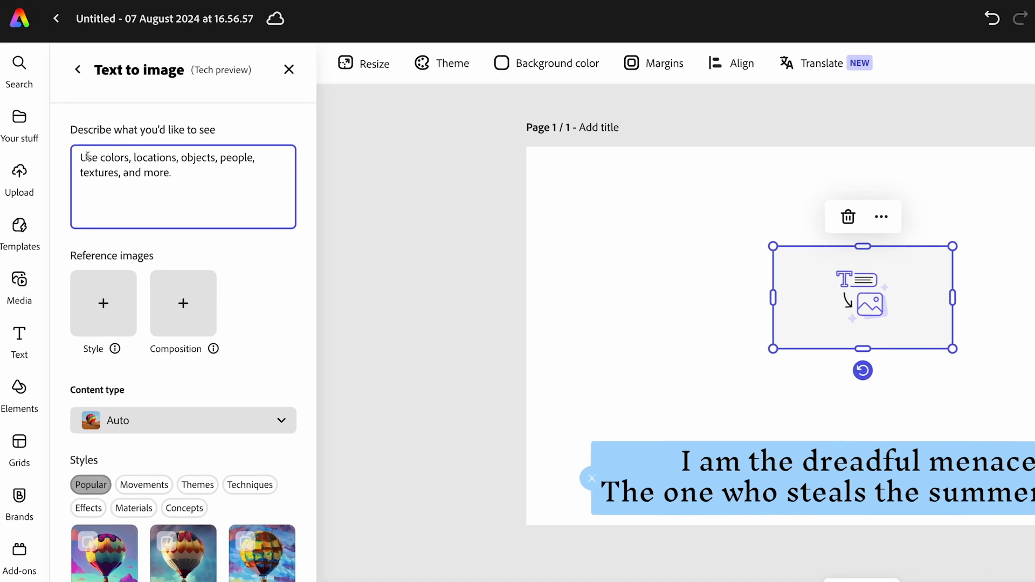
{"action": "key", "text": "ctrl+v"}
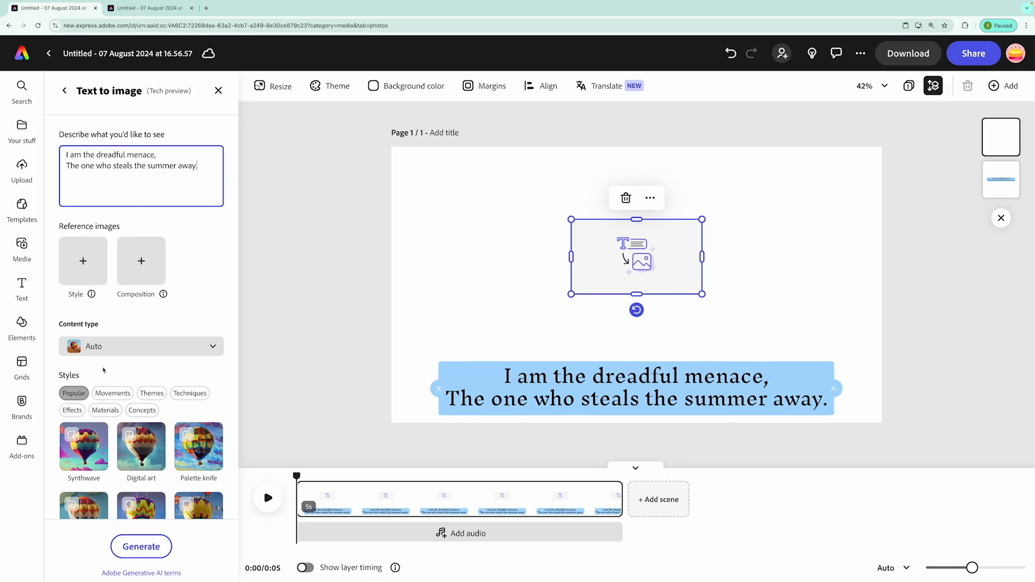
- Select the Palette knife style for the image and generate it from the prompt
{"action": "scroll", "coordinate": [131, 454], "scroll_direction": "down", "scroll_amount": 3}
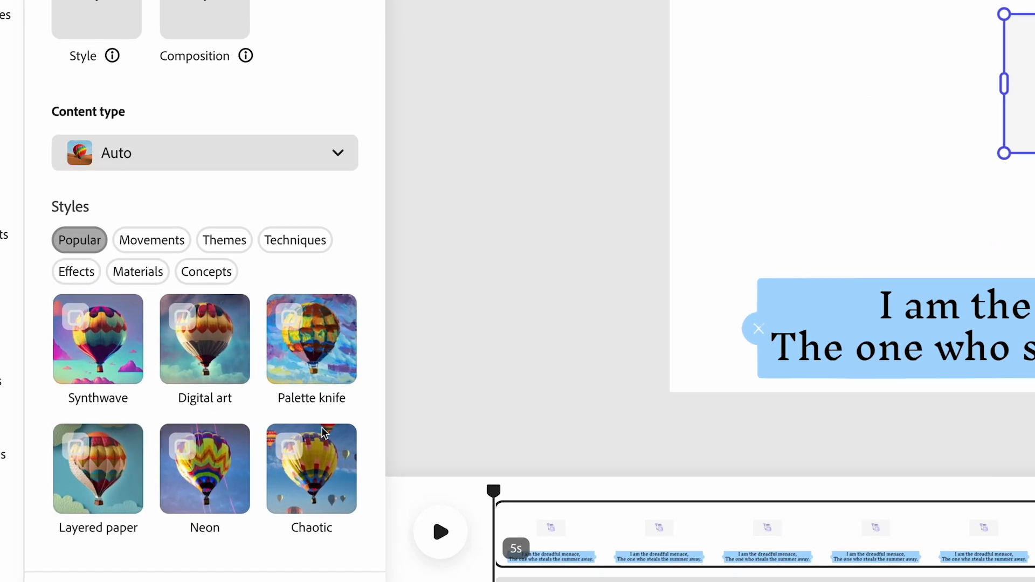
{"action": "left_click", "coordinate": [290, 321]}
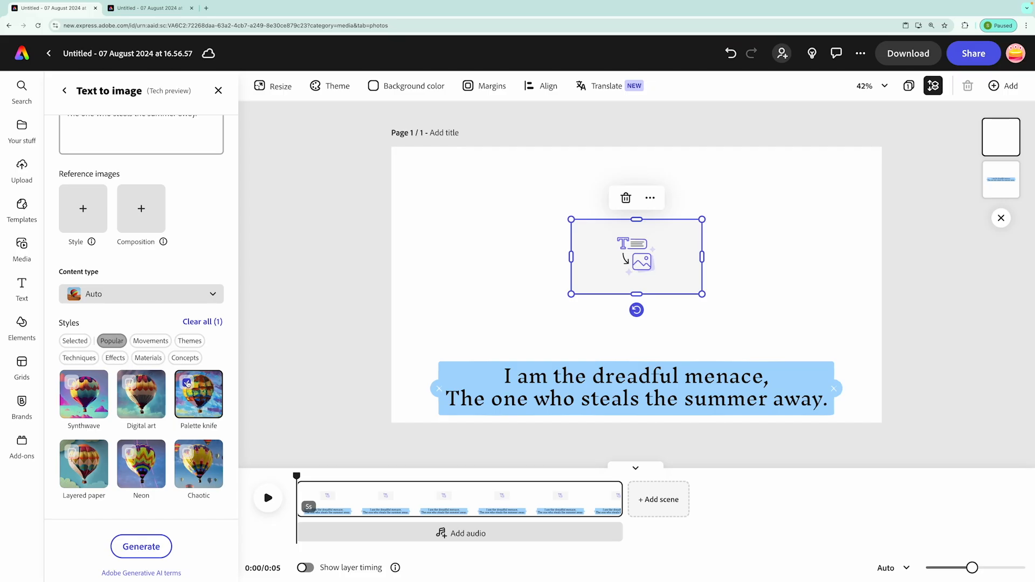
{"action": "scroll", "coordinate": [187, 384], "scroll_direction": "up", "scroll_amount": 1}
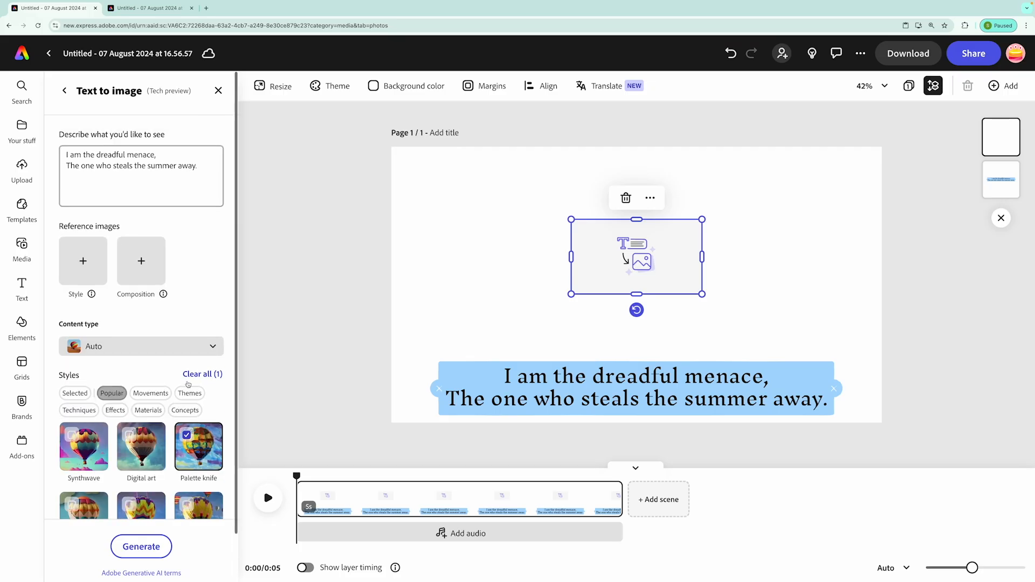
{"action": "left_click", "coordinate": [140, 547]}
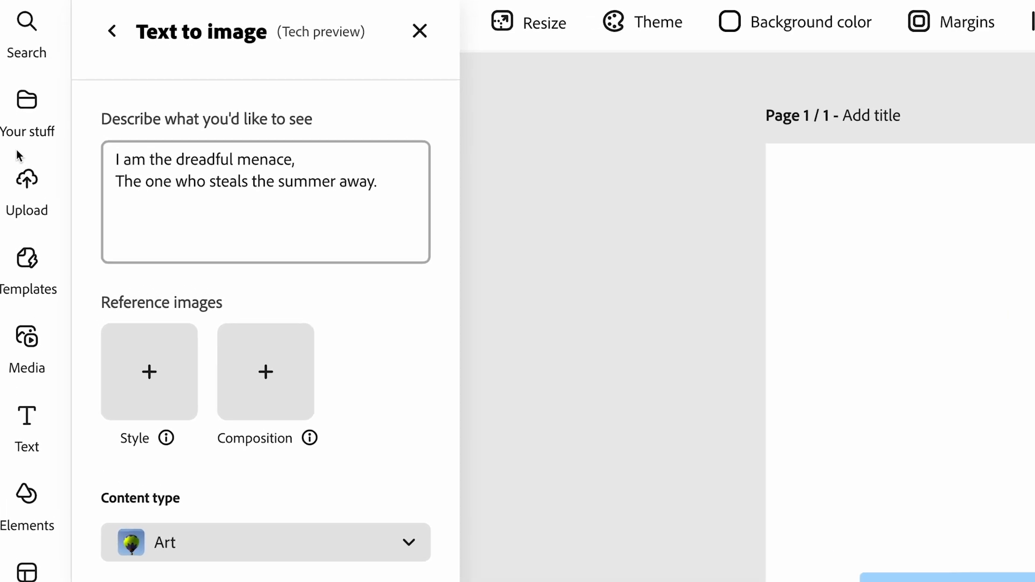
- Remove the line "I am the dreadful menace," from the image prompt and generate the images again
{"action": "left_click", "coordinate": [207, 152]}
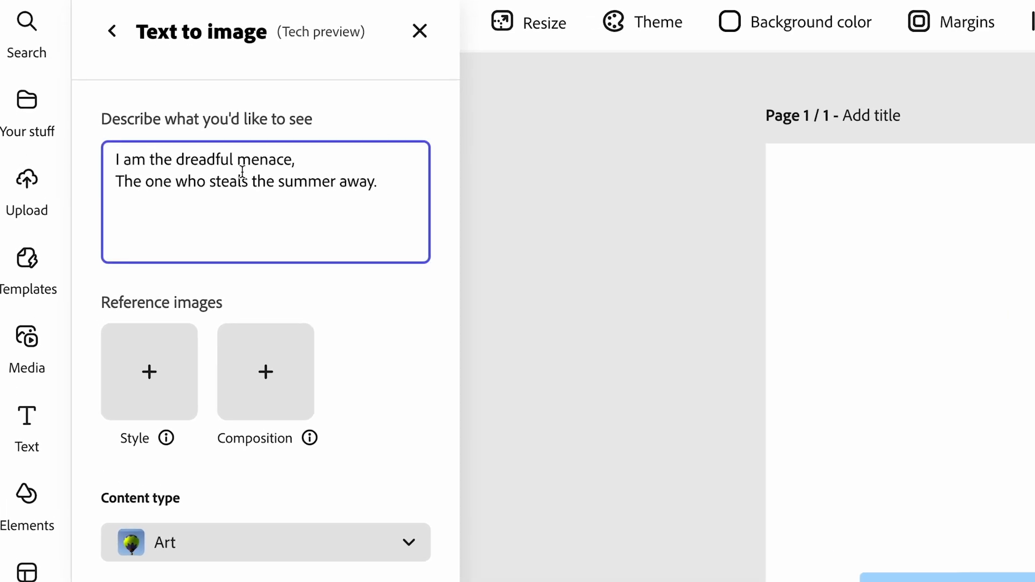
{"action": "left_click_drag", "start_coordinate": [310, 158], "coordinate": [111, 161]}
{"action": "key", "text": "BackSpace"}
{"action": "left_click", "coordinate": [141, 547]}
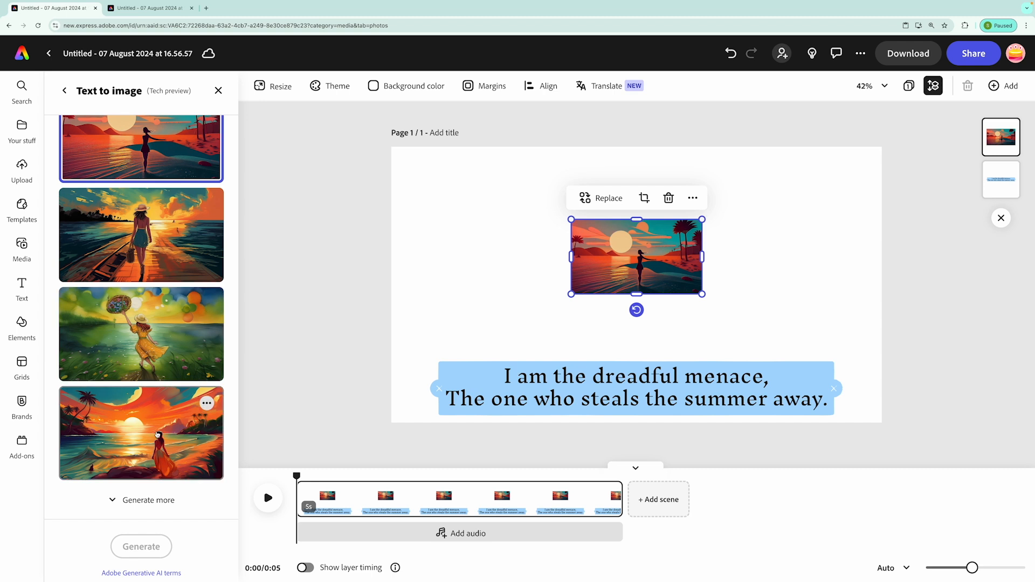
- Choose the generated image of the woman in a hat on the pier and set it as the page background
{"action": "left_click", "coordinate": [193, 260]}
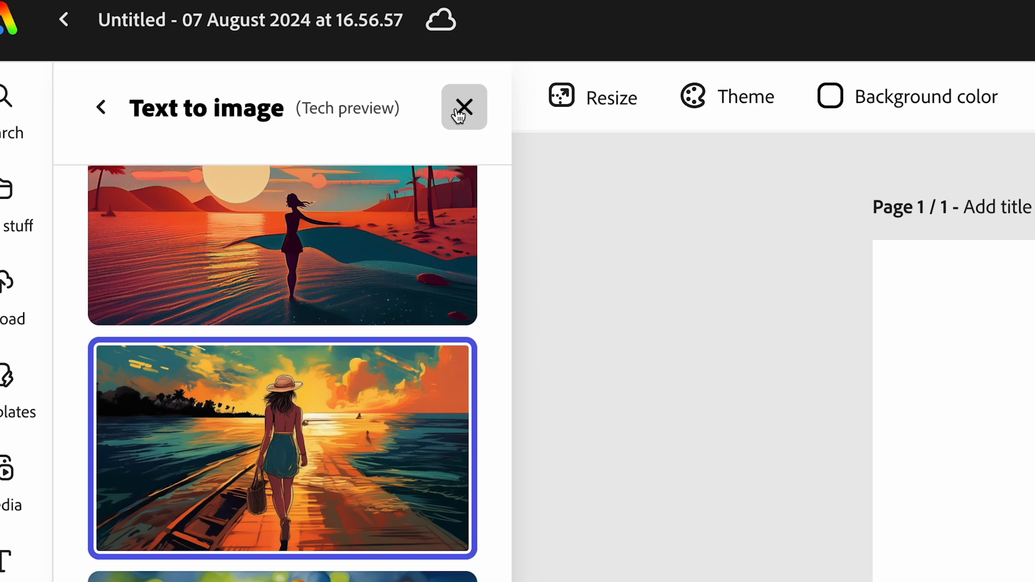
{"action": "left_click", "coordinate": [466, 108]}
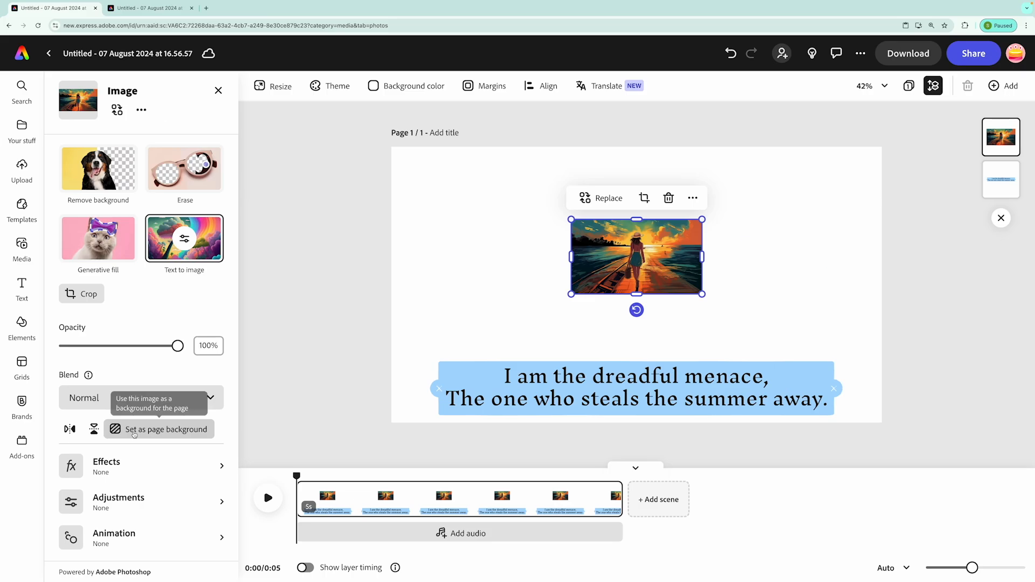
{"action": "left_click", "coordinate": [134, 434]}
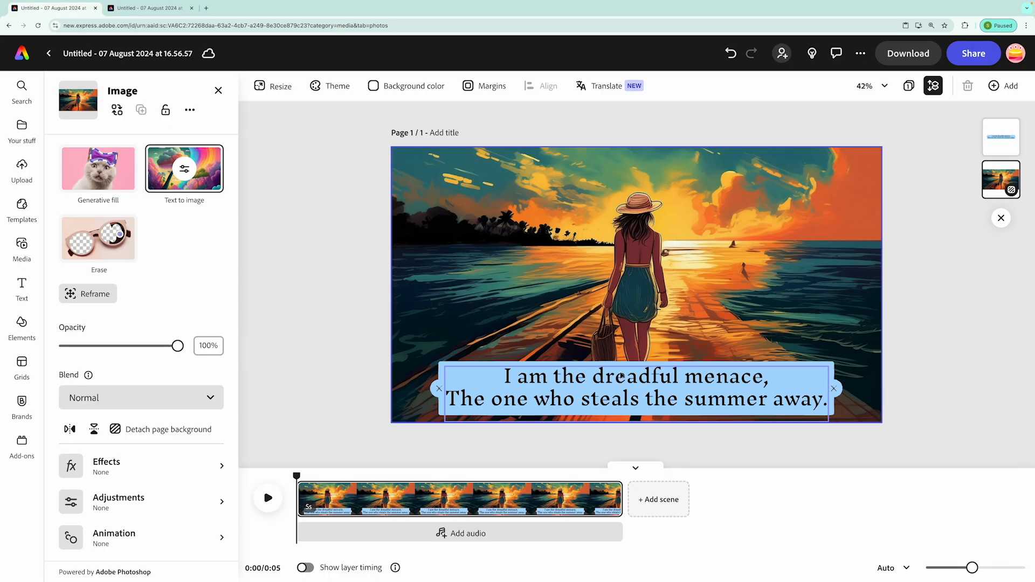
- Copy the caption text box with its light blue shape from the first scene
{"action": "right_click", "coordinate": [621, 376]}
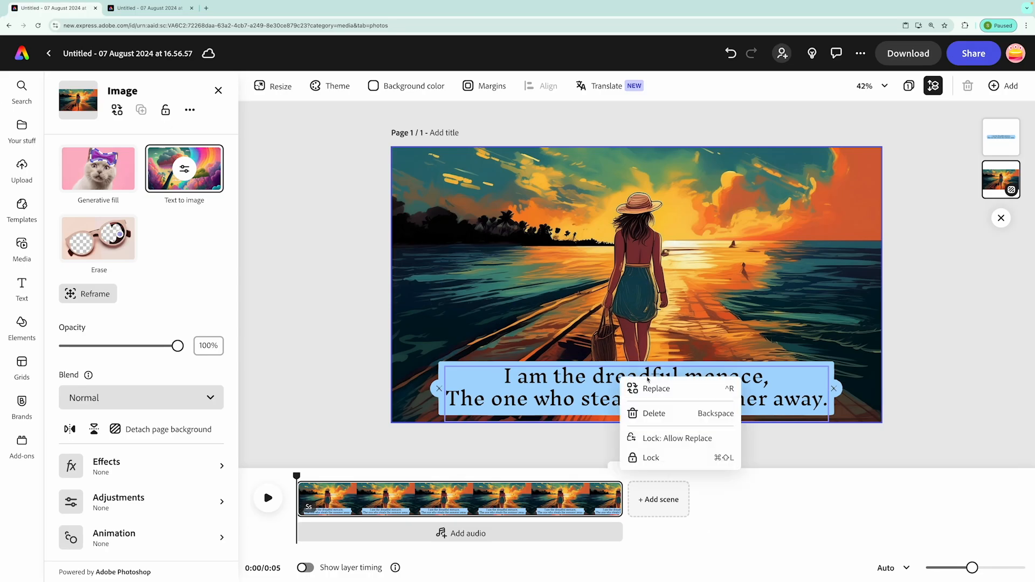
{"action": "left_click", "coordinate": [500, 377]}
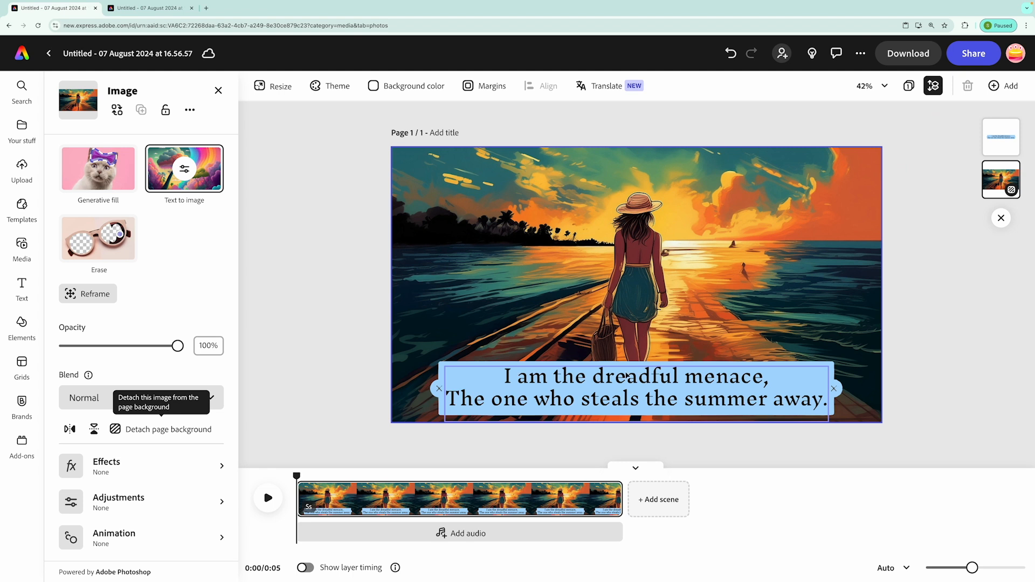
{"action": "left_click", "coordinate": [626, 377]}
{"action": "right_click", "coordinate": [631, 372]}
{"action": "left_click", "coordinate": [629, 375]}
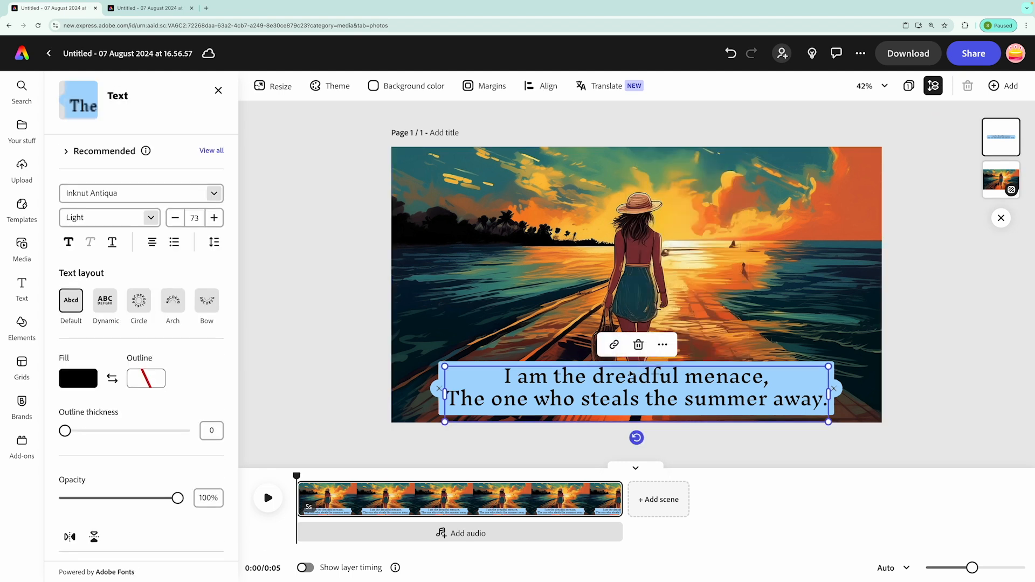
{"action": "left_click", "coordinate": [663, 344]}
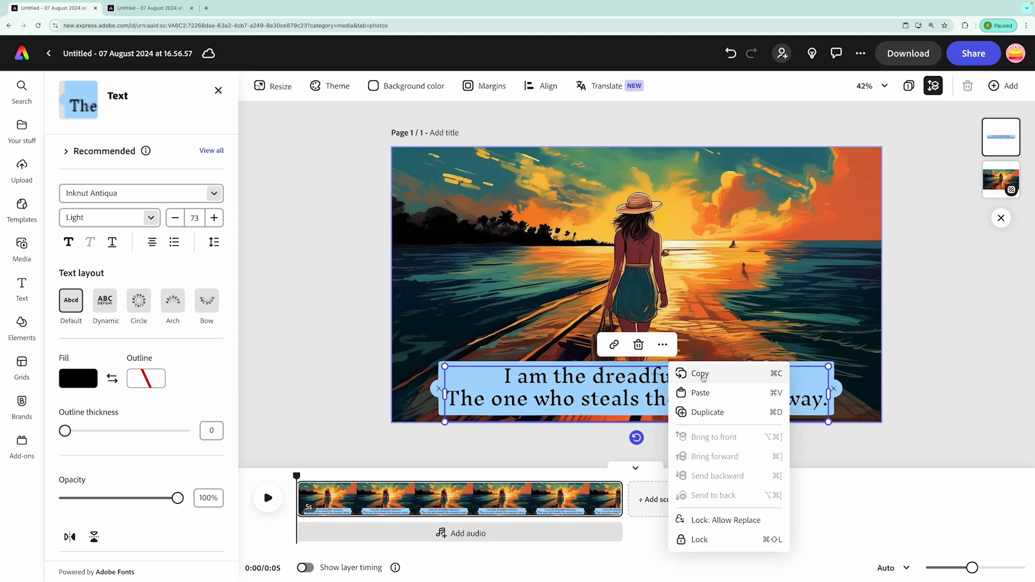
{"action": "left_click", "coordinate": [702, 374]}
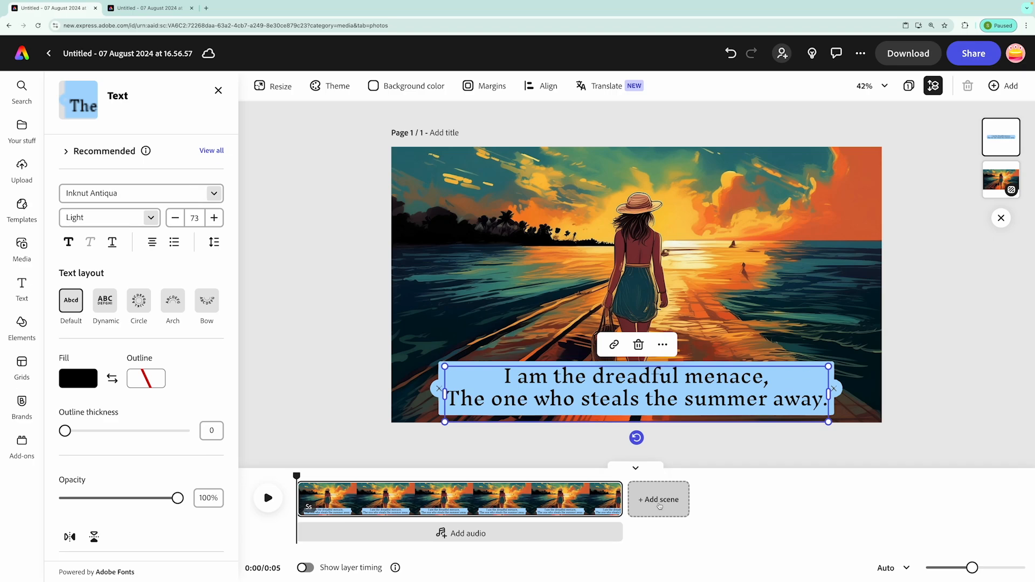
- Add a second scene and paste the copied caption box onto its blank page
{"action": "left_click", "coordinate": [659, 500]}
{"action": "right_click", "coordinate": [402, 356]}
{"action": "left_click", "coordinate": [434, 369]}
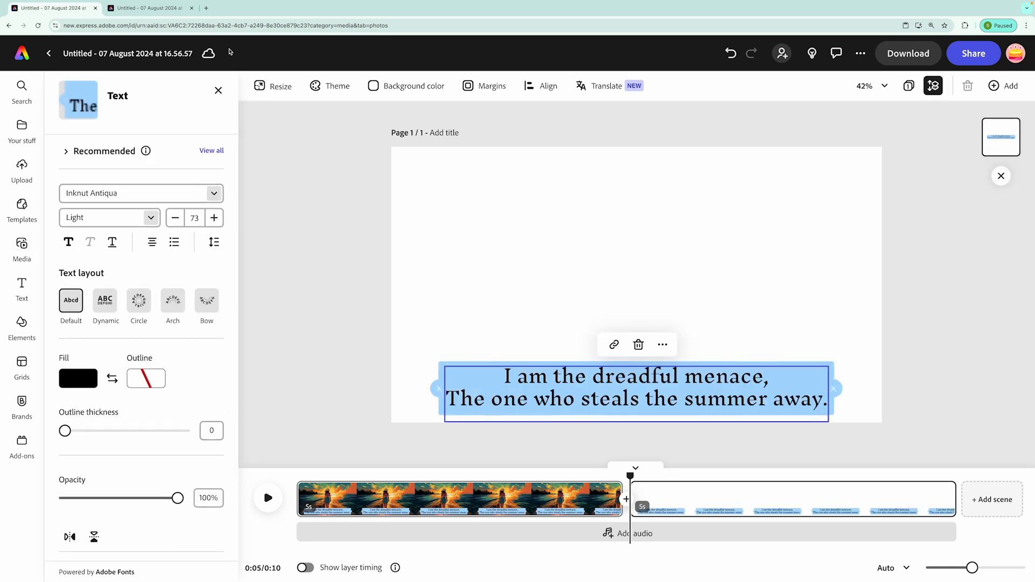
- Copy the lines from "I am the one who claws at your neck" to "with short days." in the poem document and return to the video
{"action": "left_click", "coordinate": [140, 13]}
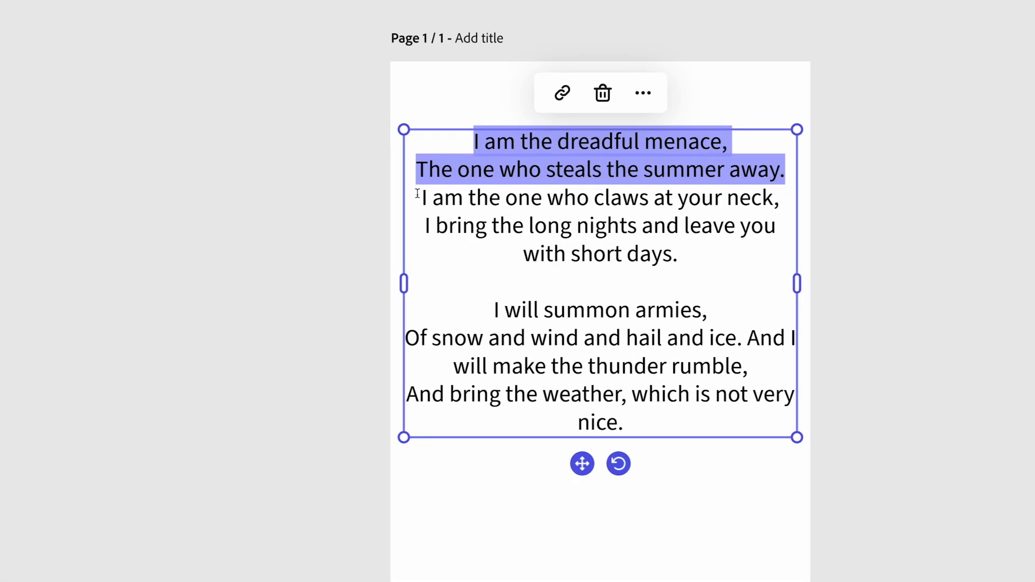
{"action": "left_click_drag", "start_coordinate": [417, 193], "coordinate": [699, 254]}
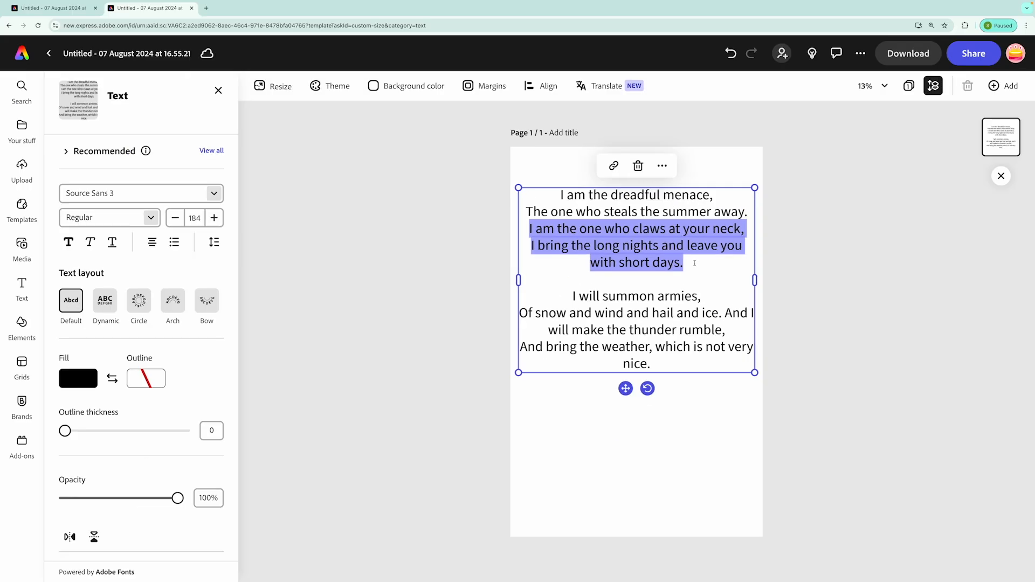
{"action": "left_click", "coordinate": [38, 10]}
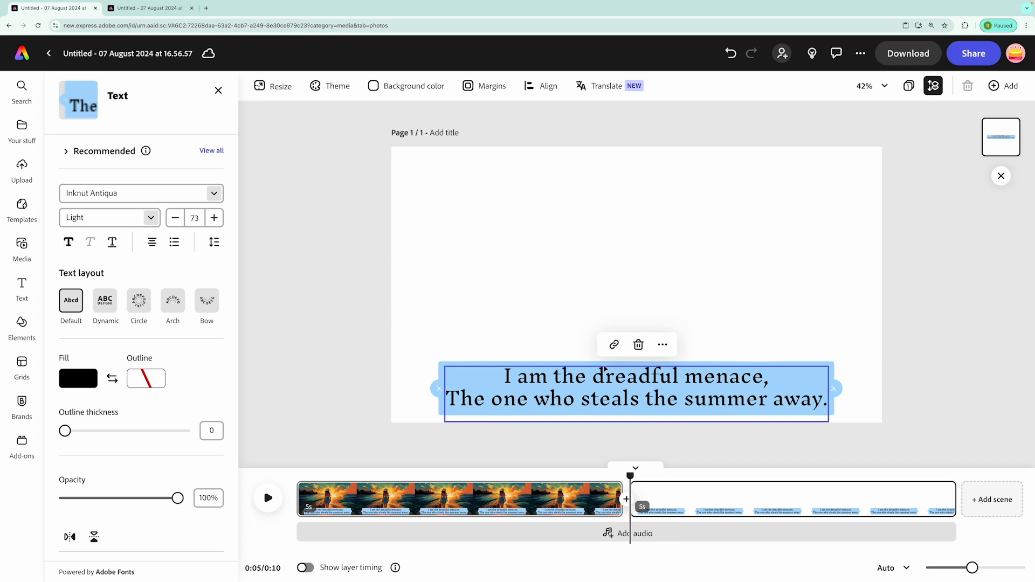
- Replace the second scene's caption with the copied poem lines and adjust the box to fit near the page's lower edge
{"action": "double_click", "coordinate": [606, 383]}
{"action": "left_click", "coordinate": [505, 377]}
{"action": "left_click_drag", "start_coordinate": [506, 378], "coordinate": [828, 402]}
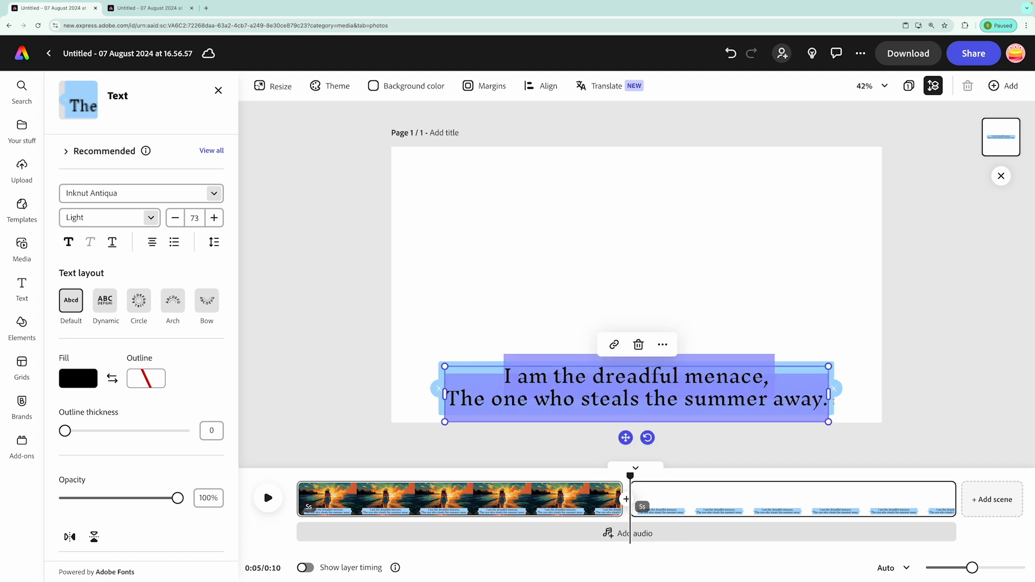
{"action": "key", "text": "ctrl+v"}
{"action": "mouse_move", "coordinate": [598, 366]}
{"action": "left_mouse_down"}
{"action": "mouse_move", "coordinate": [591, 349]}
{"action": "mouse_move", "coordinate": [588, 359]}
{"action": "left_mouse_up"}
- Generate Widescreen (16:9) images from the copied lines in the Palette knife style and choose the pale neck with the dragon-like creature
{"action": "left_click", "coordinate": [21, 249]}
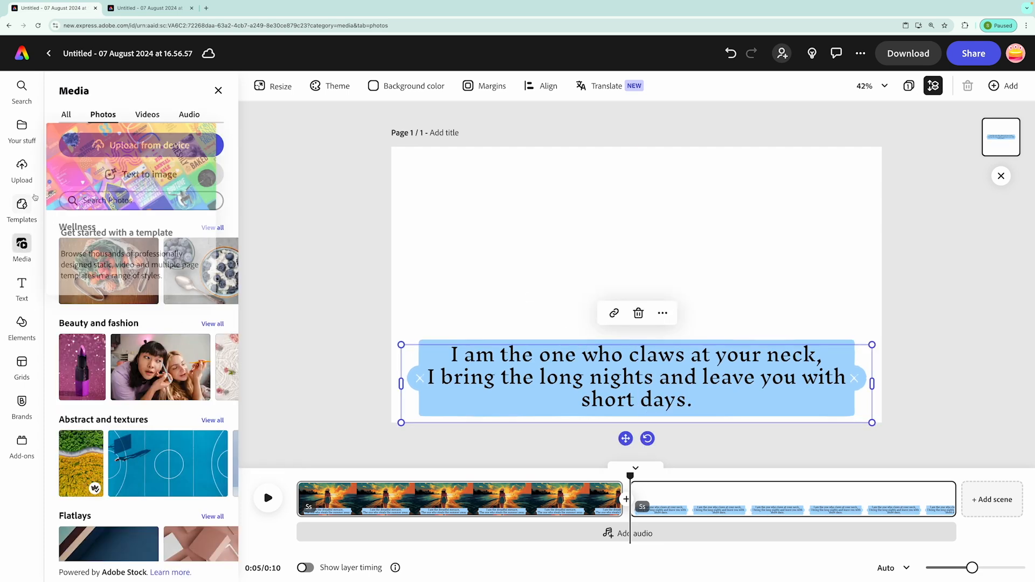
{"action": "left_click", "coordinate": [141, 173]}
{"action": "left_click", "coordinate": [114, 286]}
{"action": "left_click", "coordinate": [142, 170]}
{"action": "key", "text": "super+v"}
{"action": "left_click", "coordinate": [197, 445]}
{"action": "left_click", "coordinate": [151, 545]}
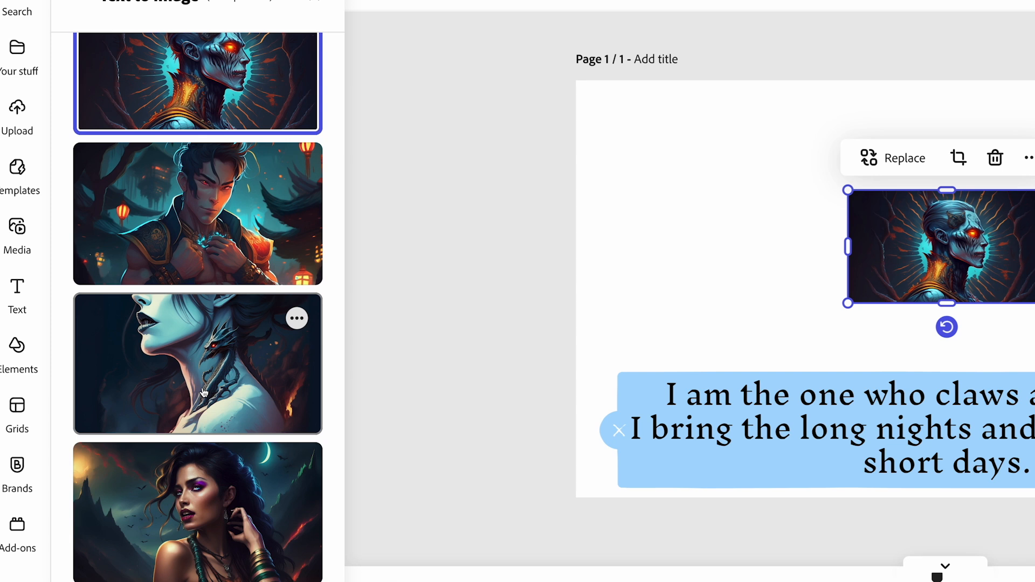
{"action": "left_click", "coordinate": [204, 392]}
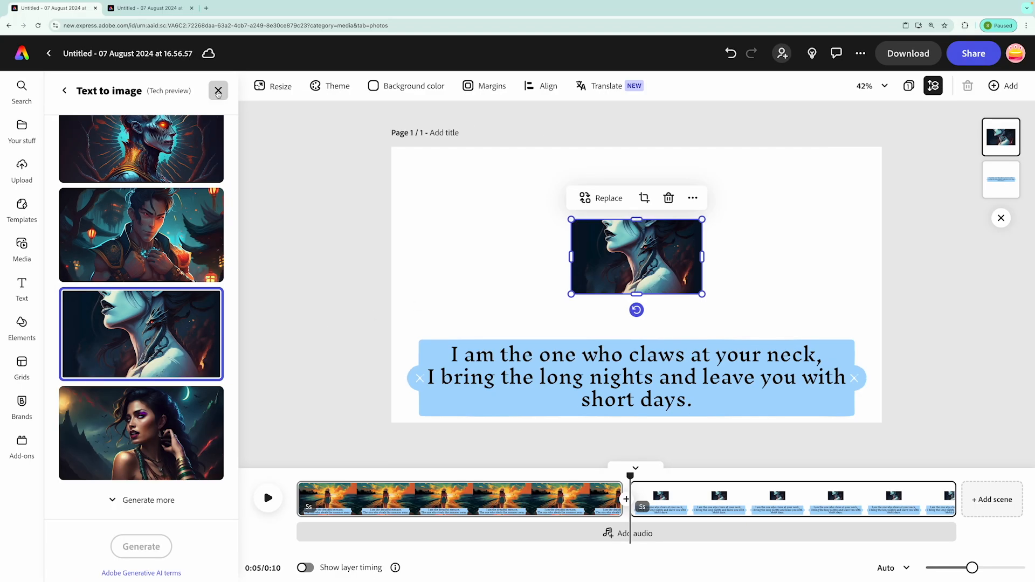
- Set the generated neck and dragon image as the second scene's page background
{"action": "left_click", "coordinate": [219, 90]}
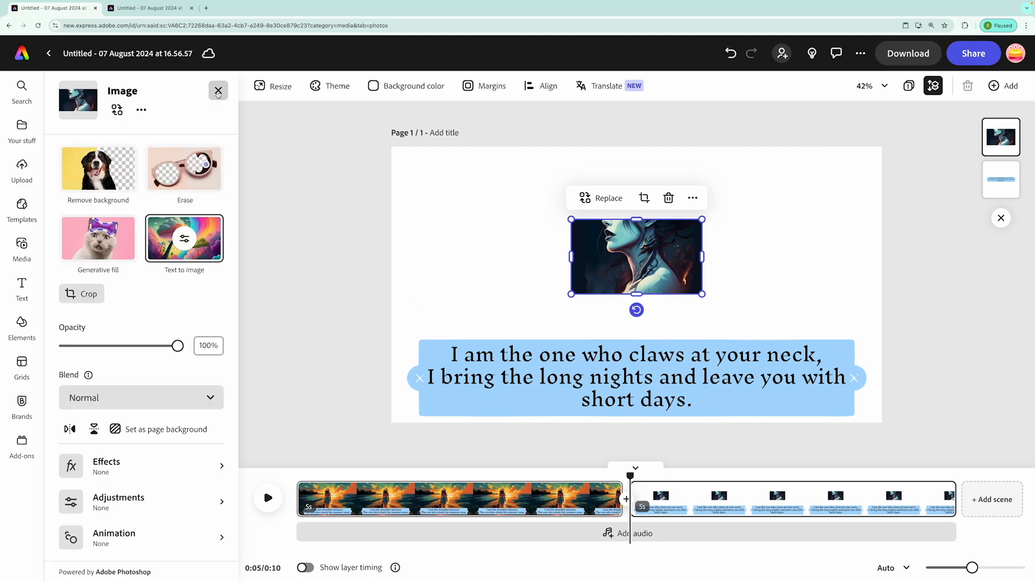
{"action": "left_click", "coordinate": [148, 430]}
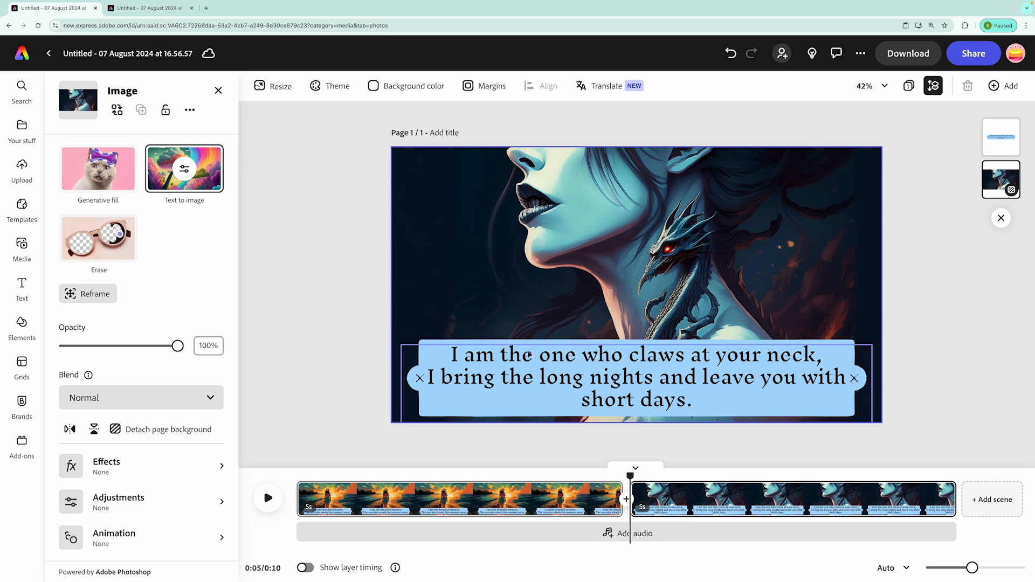
- Copy the second scene's caption box, add a third scene and paste the caption onto its blank page
{"action": "left_click", "coordinate": [529, 355]}
{"action": "left_click", "coordinate": [663, 313]}
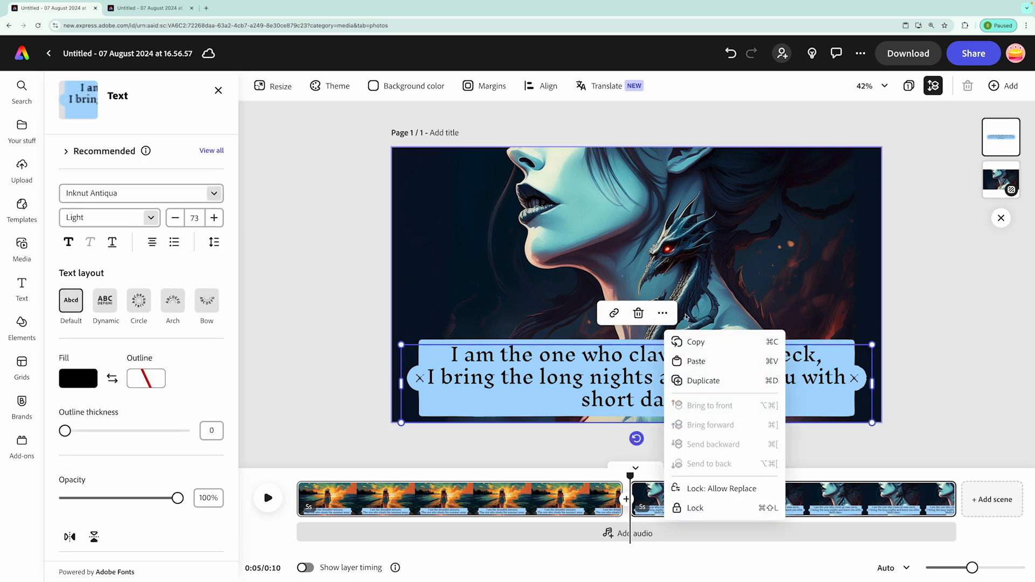
{"action": "left_click", "coordinate": [696, 342]}
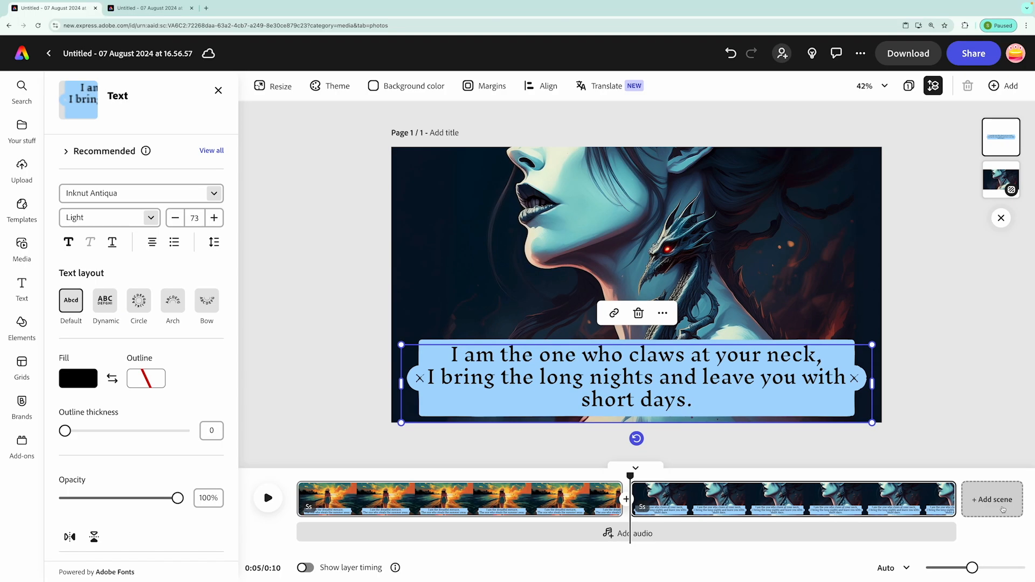
{"action": "left_click", "coordinate": [1003, 510]}
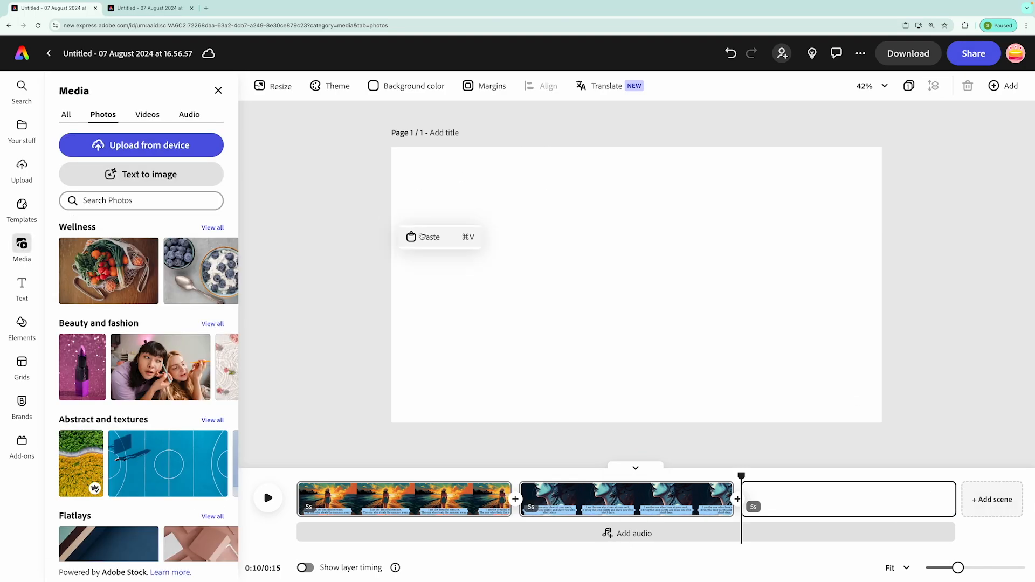
{"action": "left_click", "coordinate": [422, 236]}
- Replace the third scene's caption with the lines "I will summon armies, Of snow and wind and hail and ice." copied from the poem document
{"action": "left_click", "coordinate": [150, 8]}
{"action": "left_click_drag", "start_coordinate": [572, 296], "coordinate": [722, 313]}
{"action": "left_click", "coordinate": [725, 313]}
{"action": "key", "text": "Return"}
{"action": "left_click", "coordinate": [55, 8]}
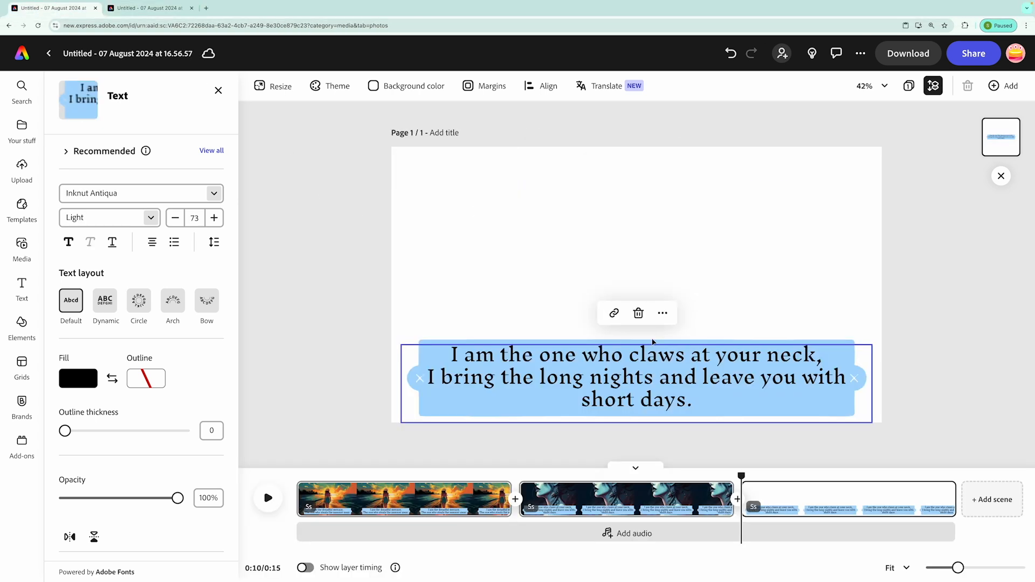
{"action": "double_click", "coordinate": [691, 403]}
{"action": "key", "text": "super+v"}
- Generate images for the third scene from the copied poem lines in the Palette knife style
{"action": "left_click", "coordinate": [22, 250]}
{"action": "left_click", "coordinate": [142, 174]}
{"action": "left_click", "coordinate": [113, 286]}
{"action": "key", "text": "super+v"}
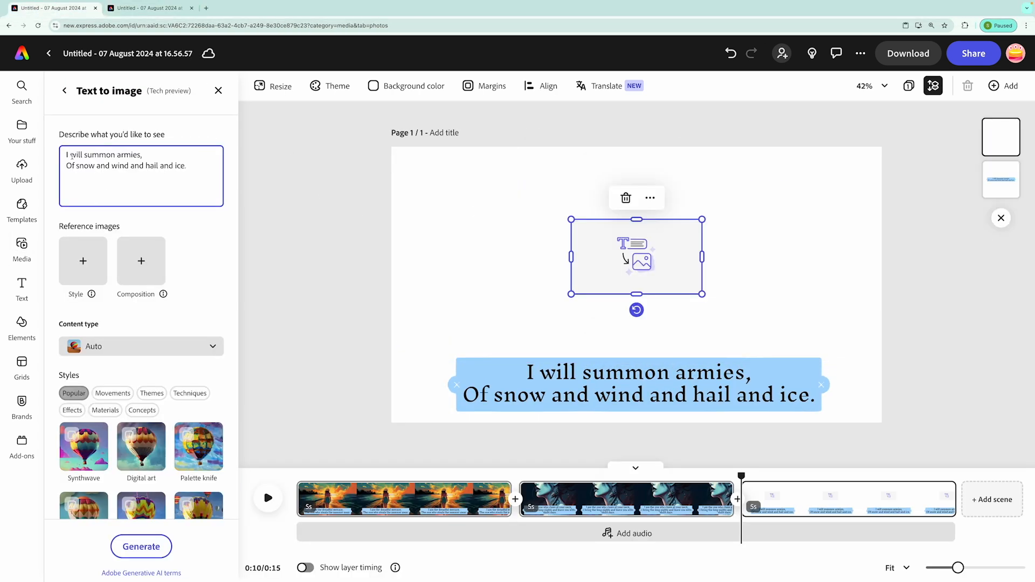
{"action": "left_click", "coordinate": [197, 447]}
{"action": "left_click", "coordinate": [140, 547]}
- Choose the image of the army marching through a snowy landscape and set it as the third scene's page background
{"action": "scroll", "coordinate": [186, 475], "scroll_direction": "down", "scroll_amount": 8}
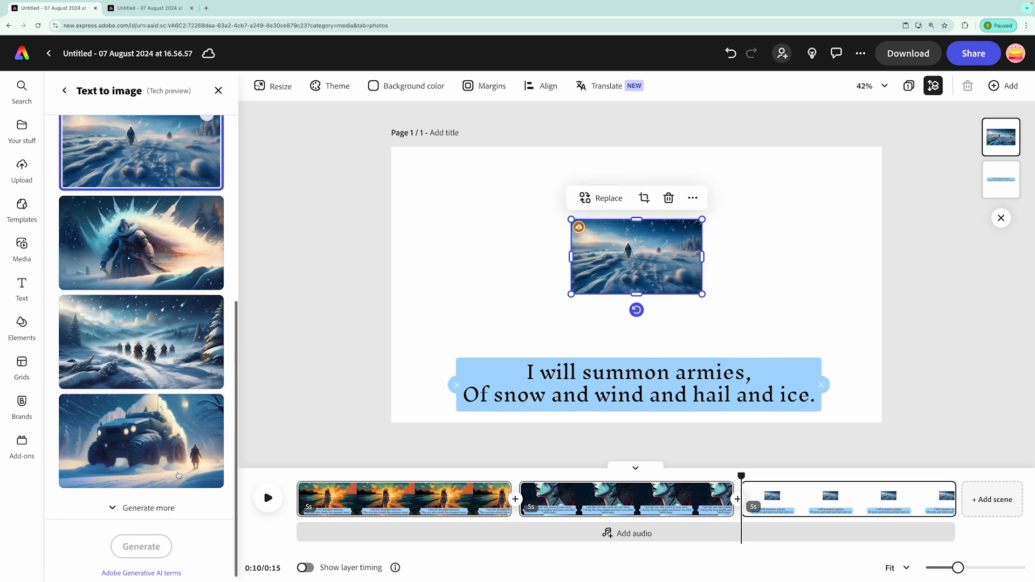
{"action": "scroll", "coordinate": [187, 378], "scroll_direction": "up", "scroll_amount": 1}
{"action": "left_click", "coordinate": [181, 365]}
{"action": "left_click", "coordinate": [65, 90]}
{"action": "left_click", "coordinate": [166, 429]}
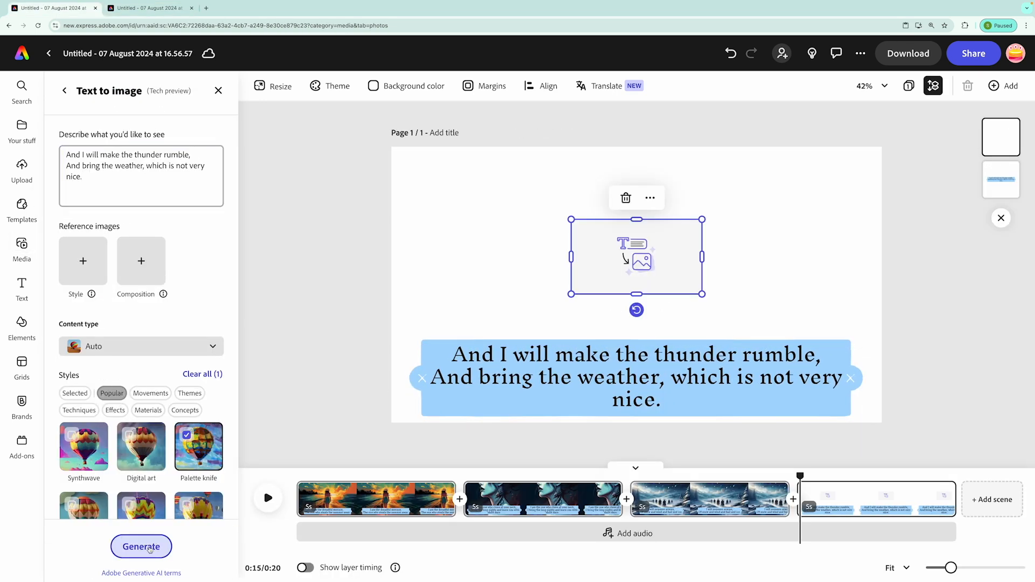
- Generate Palette knife images for the fourth scene's thunder lines and set the red and orange lightning storm as its page background
{"action": "left_click", "coordinate": [141, 546]}
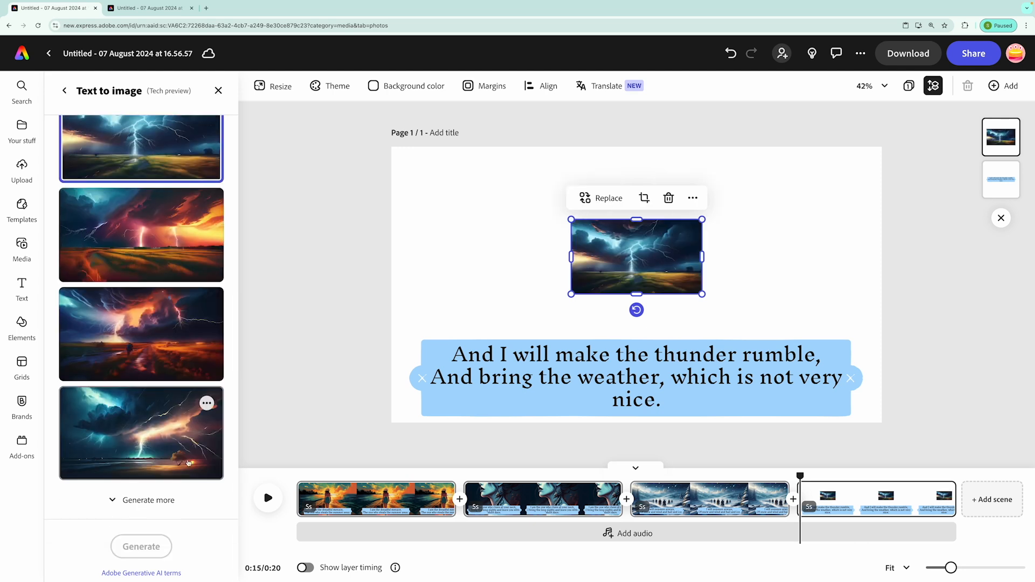
{"action": "left_click", "coordinate": [64, 90]}
{"action": "left_click", "coordinate": [166, 430]}
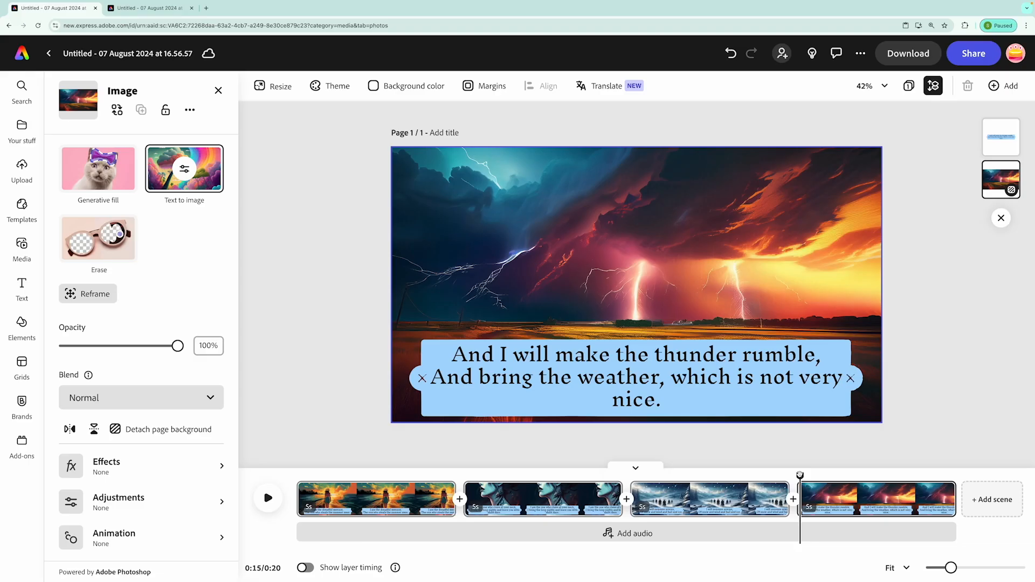
- Return the playhead to the start of the video and record a voiceover for the first scene
{"action": "left_click_drag", "start_coordinate": [800, 475], "coordinate": [298, 478]}
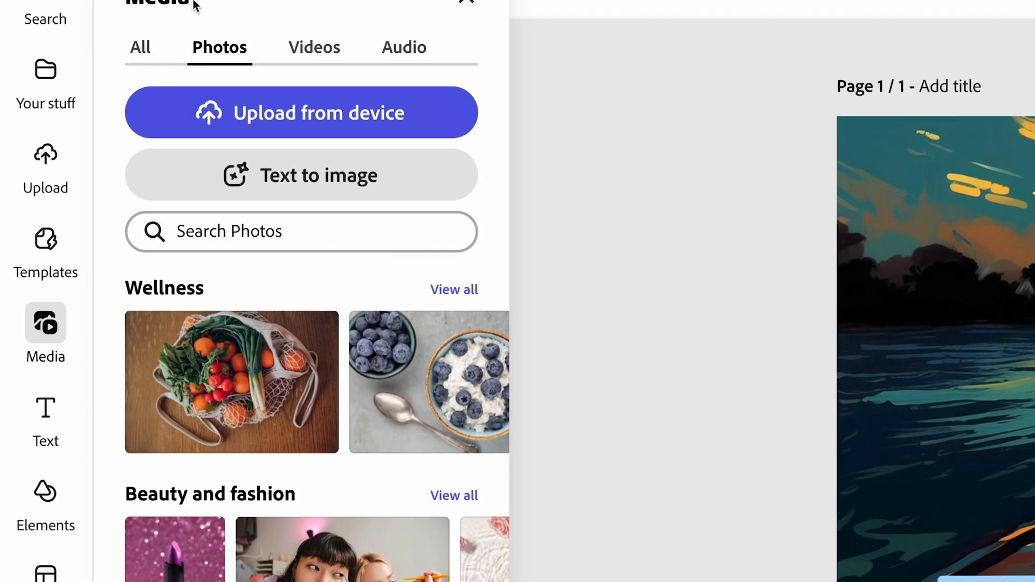
{"action": "left_click", "coordinate": [413, 54]}
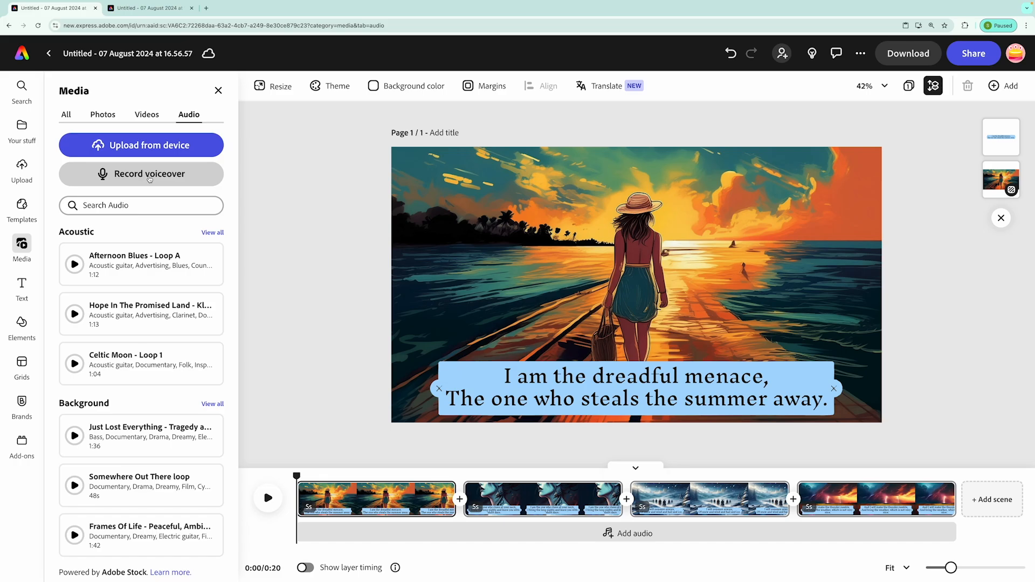
{"action": "left_click", "coordinate": [149, 174]}
{"action": "left_click", "coordinate": [142, 149]}
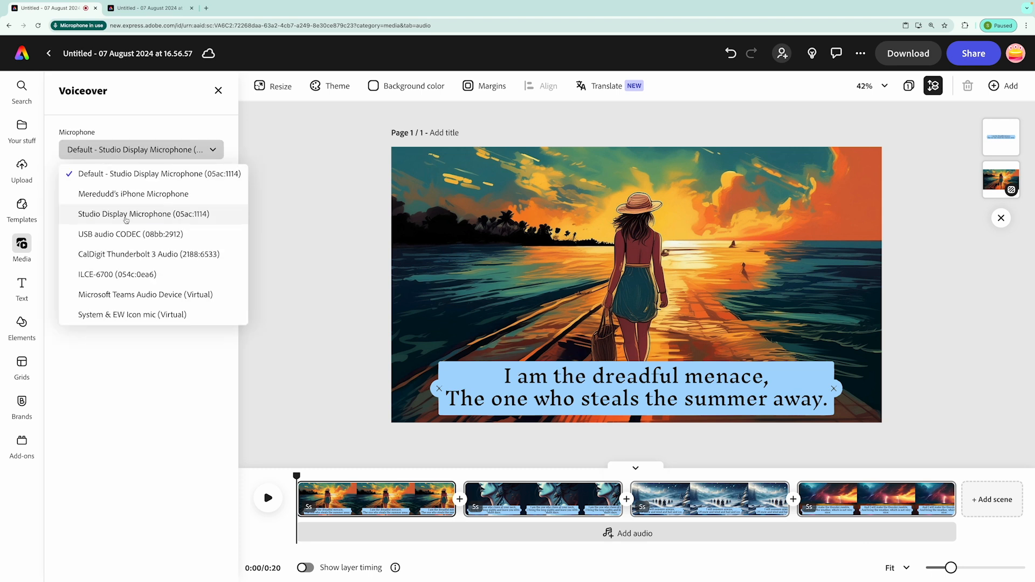
{"action": "left_click", "coordinate": [124, 236]}
{"action": "left_click", "coordinate": [129, 210]}
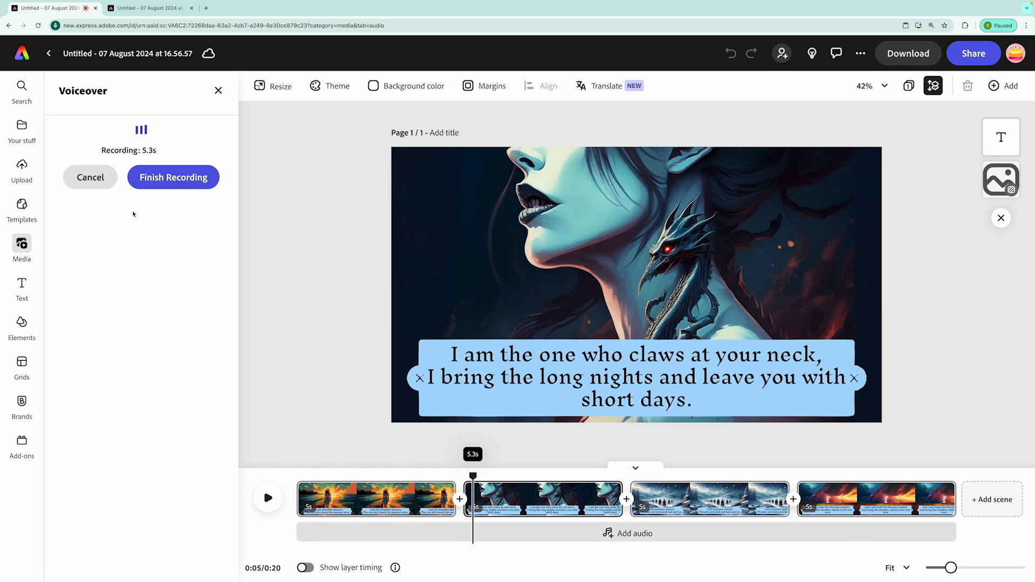
{"action": "left_click", "coordinate": [162, 179]}
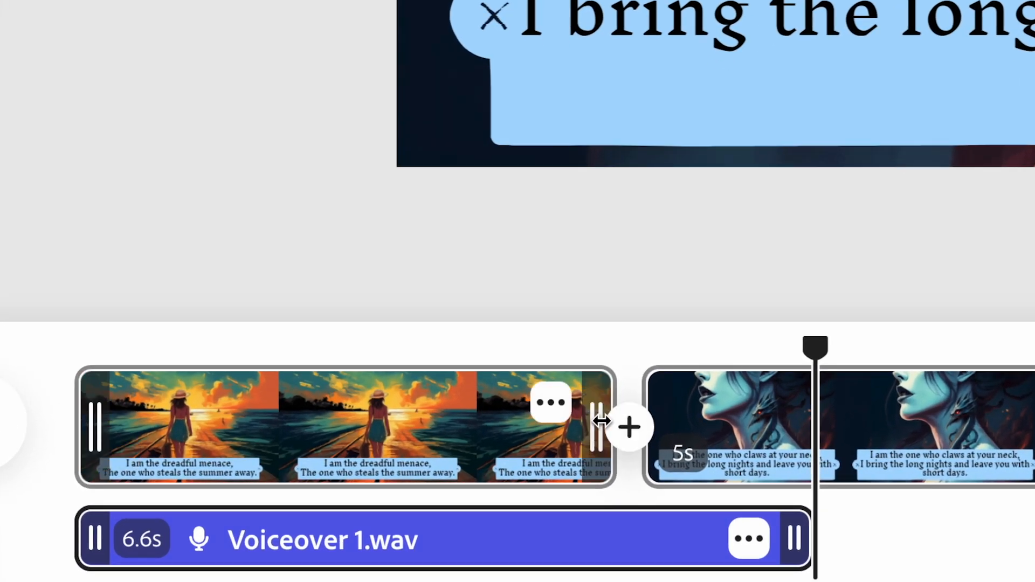
- Extend the first scene to 7.2 s and shift its voiceover clip slightly later within the scene
{"action": "left_click_drag", "start_coordinate": [601, 424], "coordinate": [843, 427]}
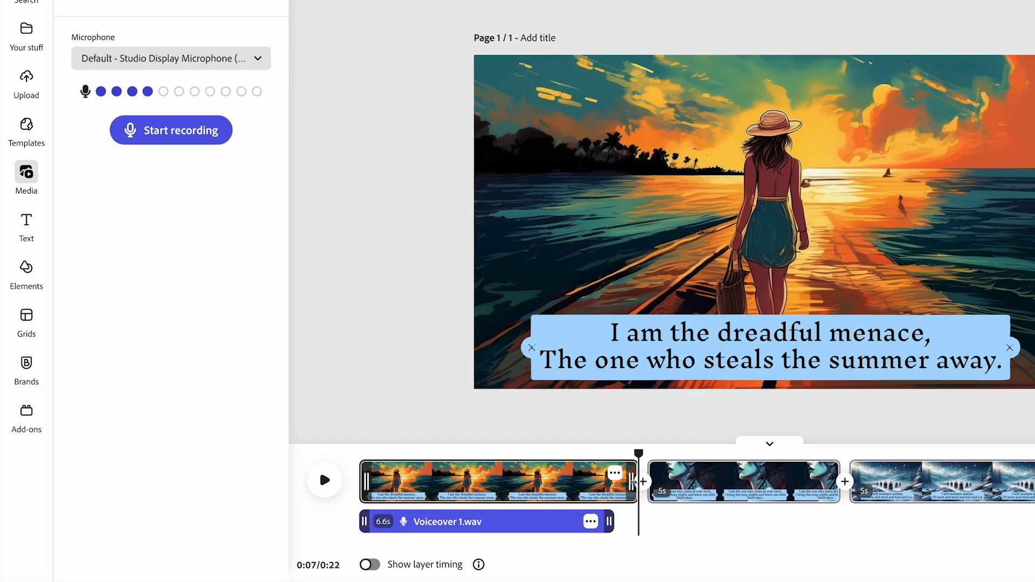
{"action": "left_click_drag", "start_coordinate": [380, 533], "coordinate": [393, 537]}
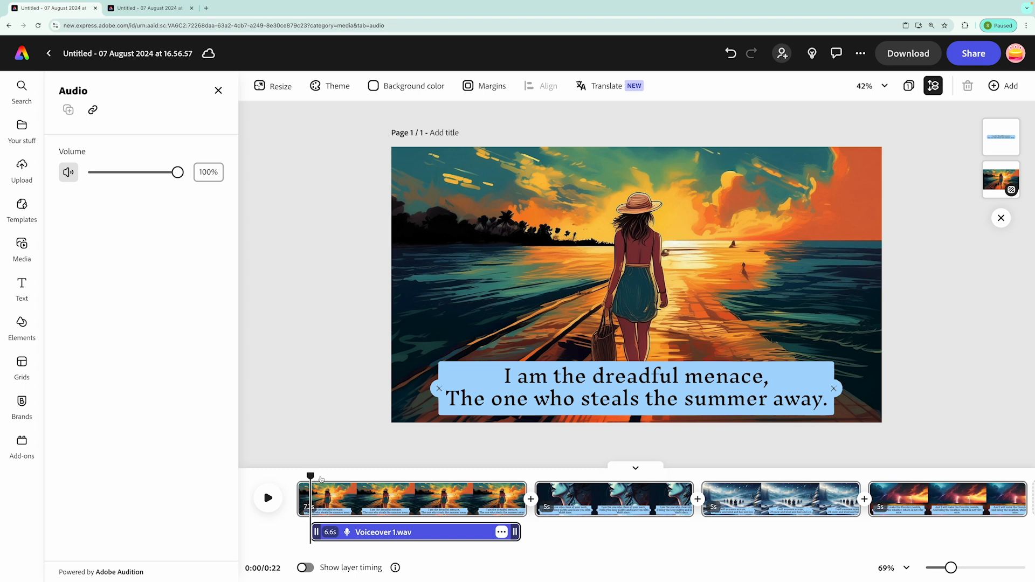
- Place the playhead at the start of the second scene and record its voiceover
{"action": "left_click_drag", "start_coordinate": [324, 478], "coordinate": [539, 476]}
{"action": "left_click", "coordinate": [140, 173]}
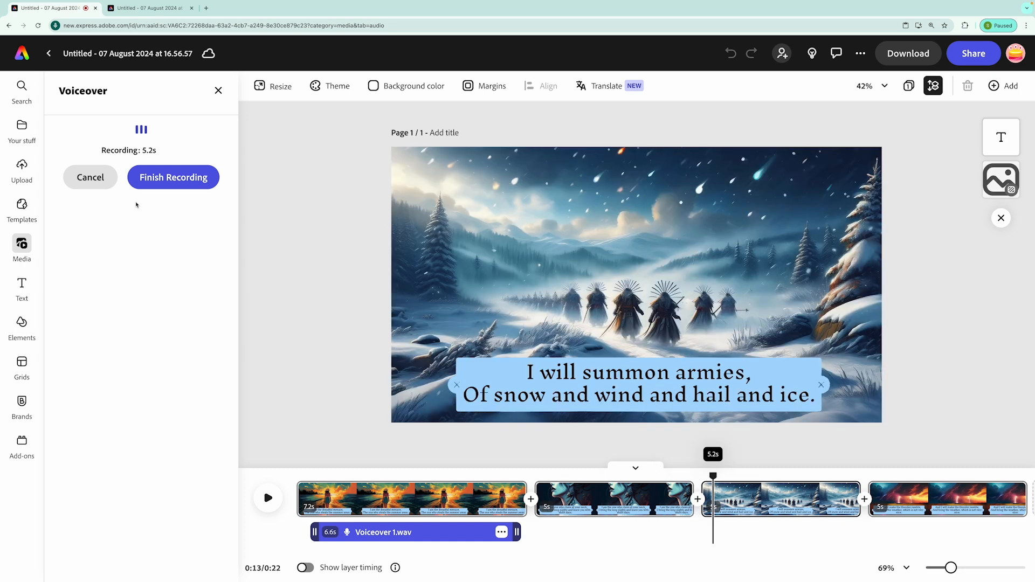
{"action": "left_click", "coordinate": [173, 177]}
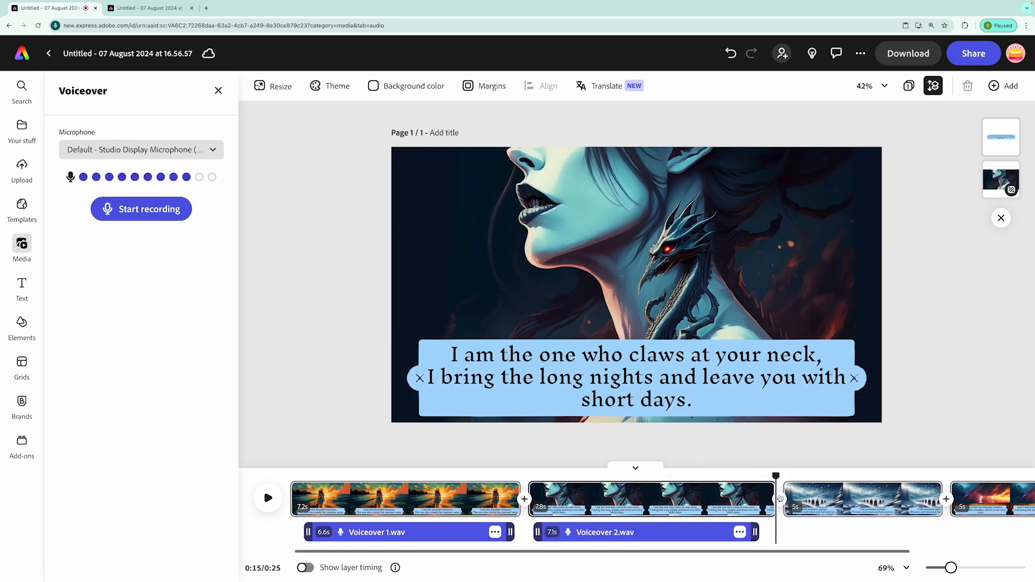
- Record separate voiceovers for the third and fourth scenes
{"action": "left_click", "coordinate": [157, 212]}
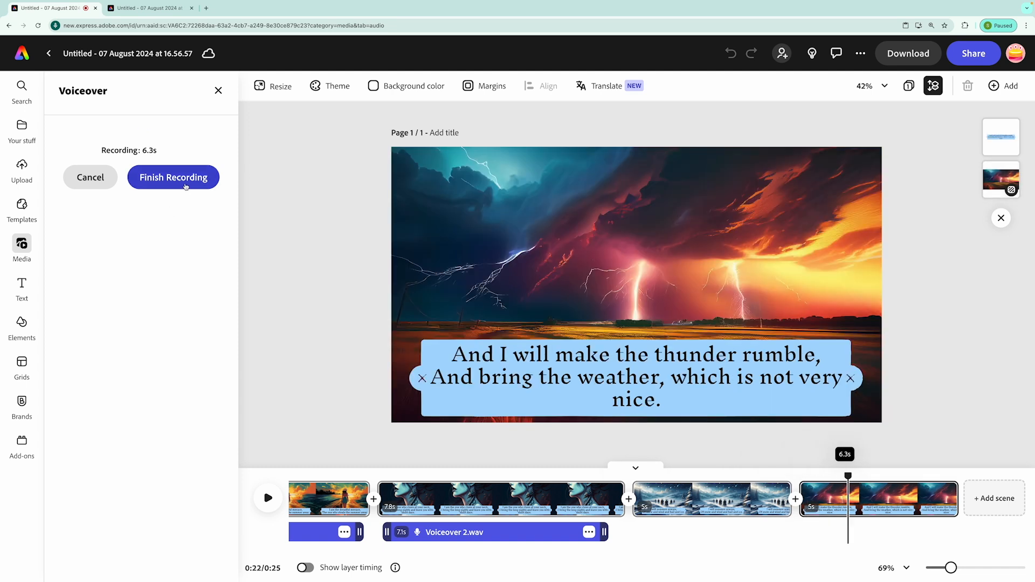
{"action": "left_click", "coordinate": [173, 177]}
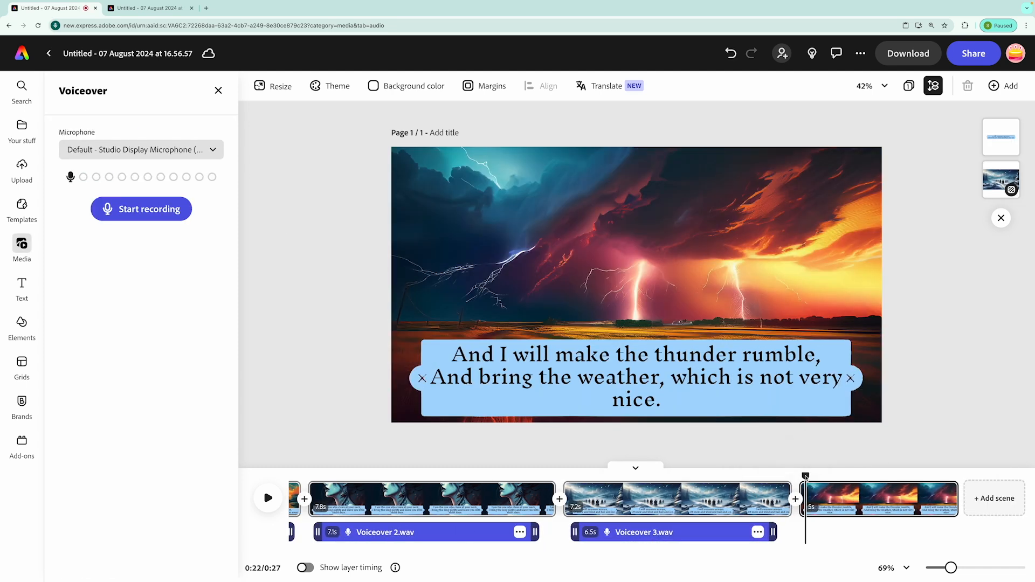
{"action": "left_click", "coordinate": [142, 213]}
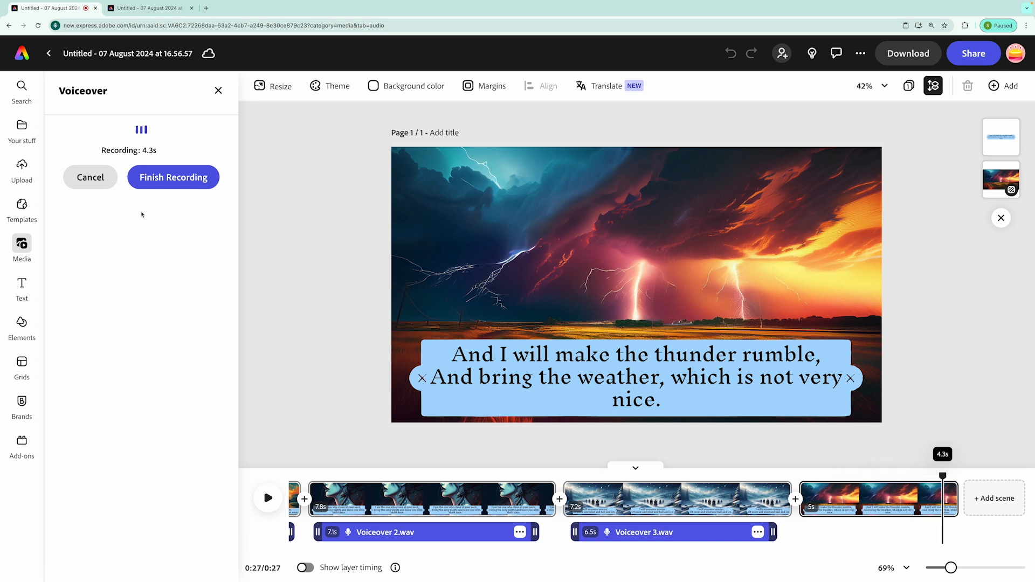
{"action": "left_click", "coordinate": [174, 177]}
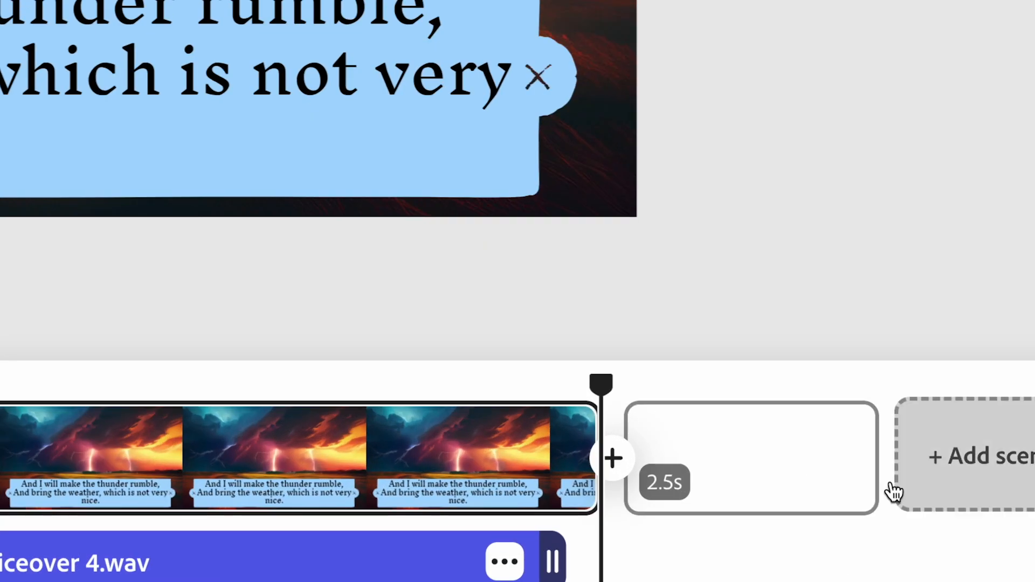
- Delete the blank 2.5 s scene at the end of the timeline
{"action": "mouse_move", "coordinate": [928, 493]}
{"action": "left_click", "coordinate": [825, 440]}
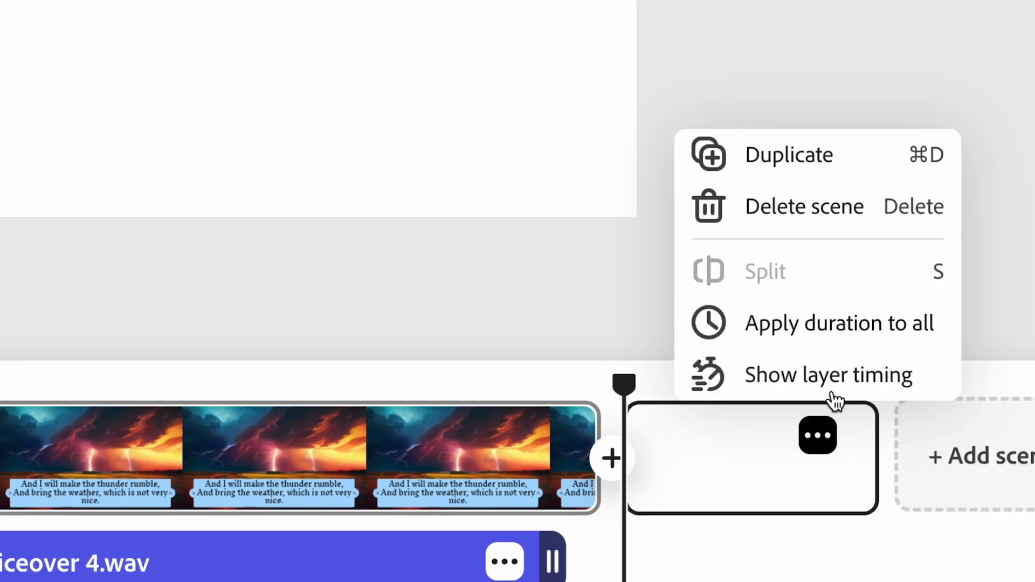
{"action": "left_click", "coordinate": [788, 215]}
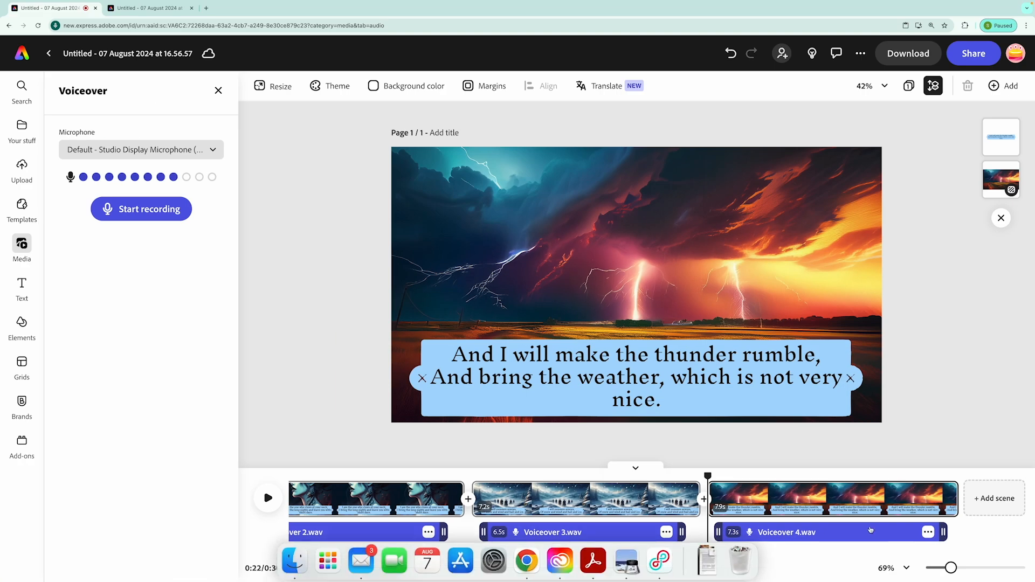
- Return the playhead to the video's start and search the audio library for "scary" sounds
{"action": "left_click_drag", "start_coordinate": [710, 474], "coordinate": [256, 491]}
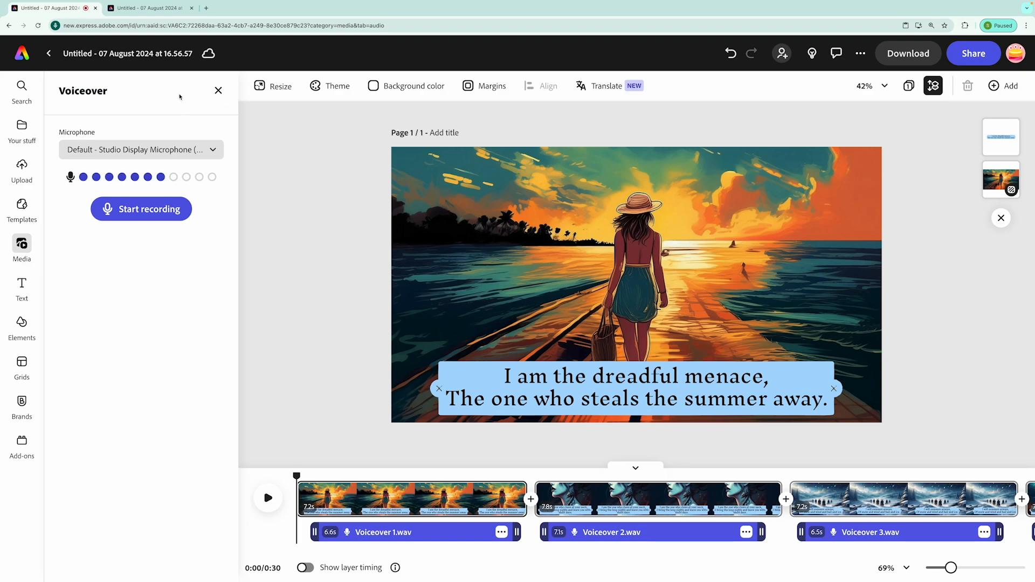
{"action": "left_click", "coordinate": [212, 97]}
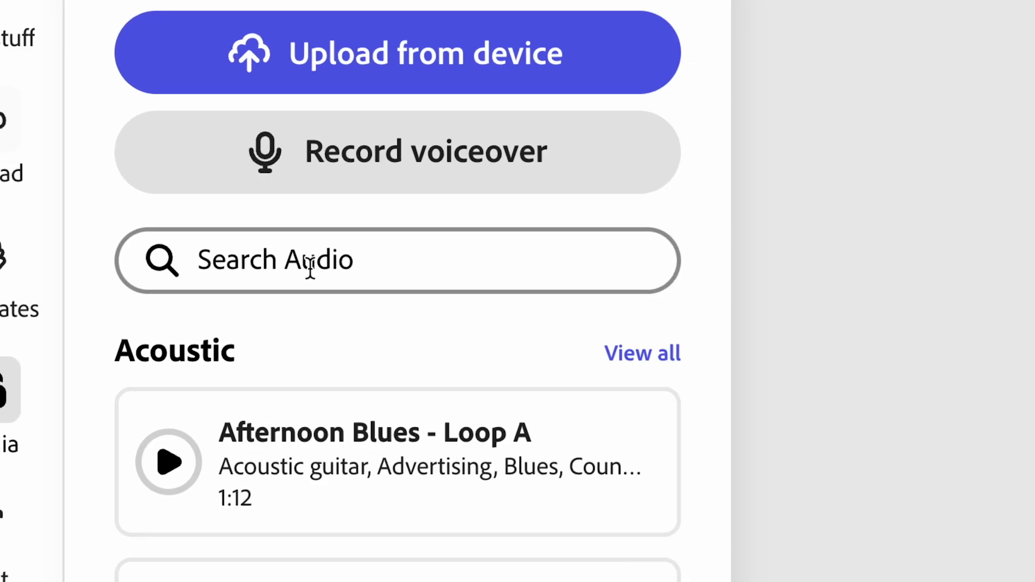
{"action": "left_click", "coordinate": [116, 205]}
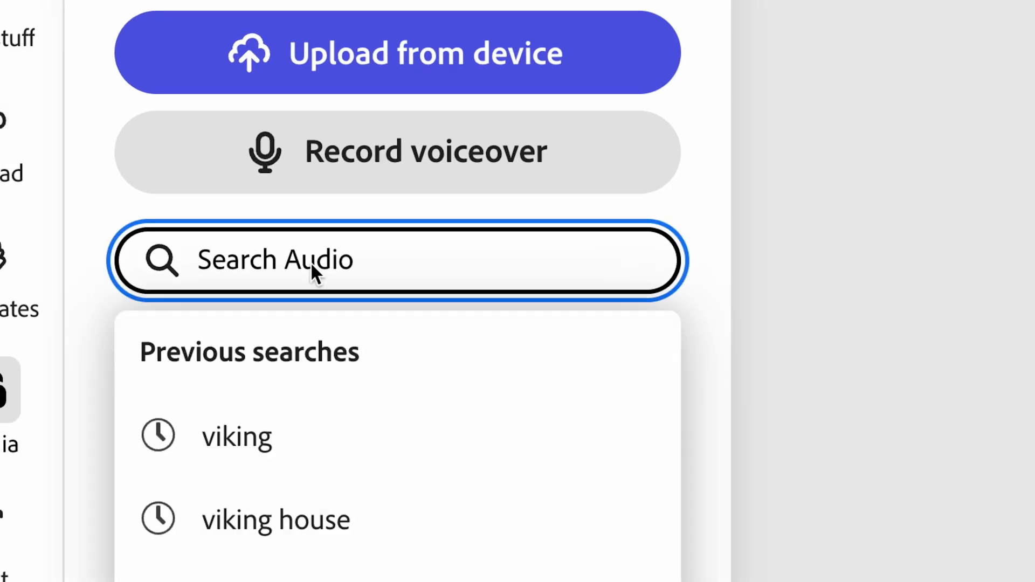
{"action": "type", "text": "scary"}
{"action": "key", "text": "Return"}
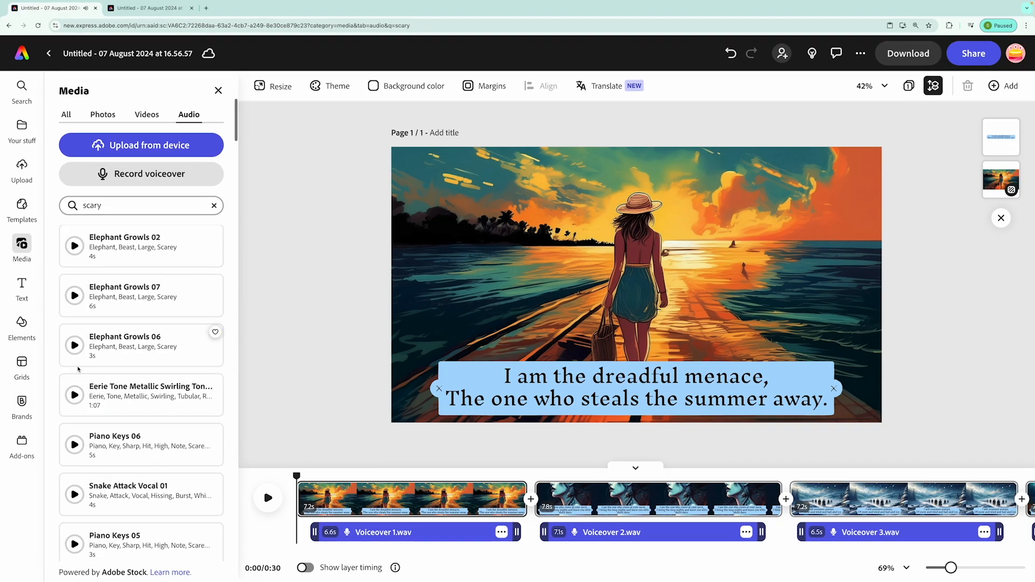
{"action": "scroll", "coordinate": [77, 369], "scroll_direction": "down", "scroll_amount": 20}
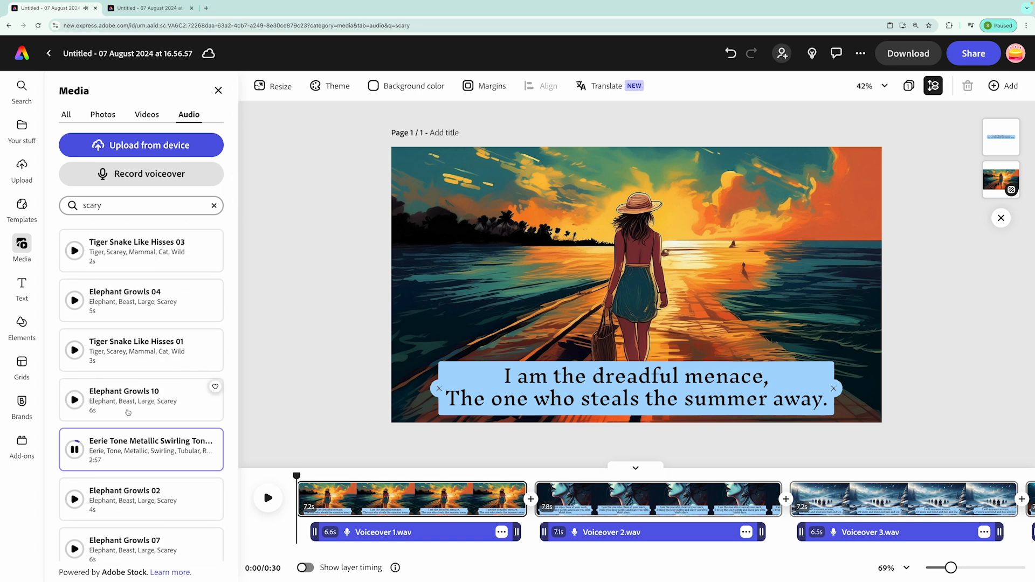
- Search the audio library for "horror", add Horror Background Drone 02 - Loop to the video and set its volume to 19%
{"action": "left_click", "coordinate": [214, 205]}
{"action": "type", "text": "horror"}
{"action": "key", "text": "Return"}
{"action": "scroll", "coordinate": [113, 278], "scroll_direction": "down", "scroll_amount": 10}
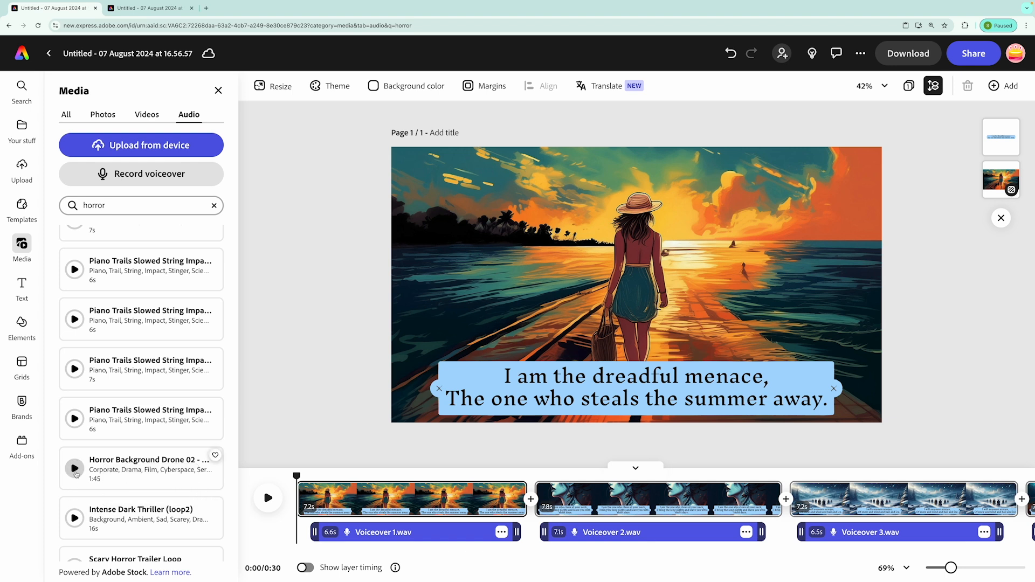
{"action": "left_click", "coordinate": [75, 469]}
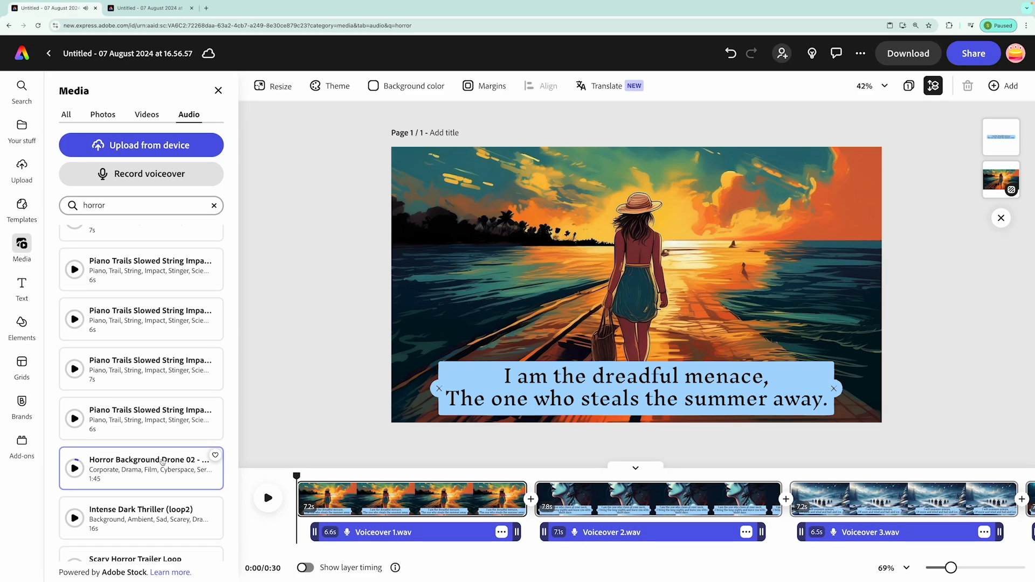
{"action": "left_click", "coordinate": [162, 462]}
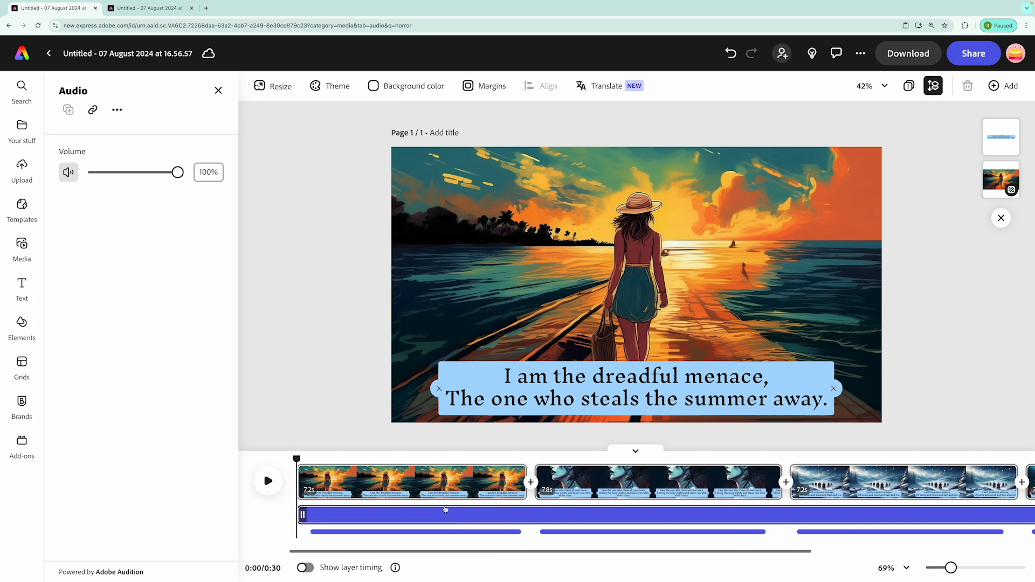
{"action": "left_click_drag", "start_coordinate": [115, 178], "coordinate": [112, 178]}
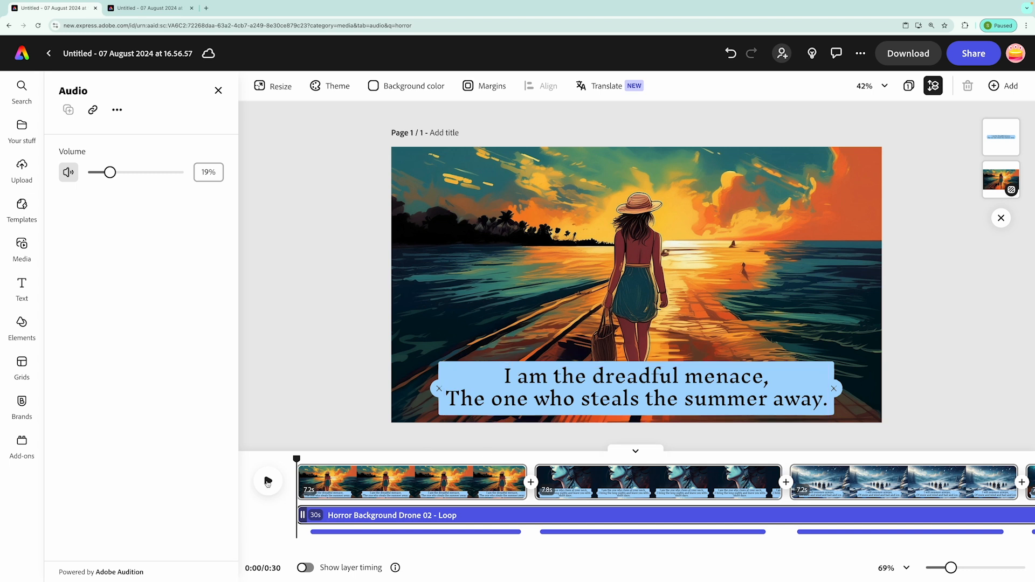
- Play the video from the start to check the background music with the voiceovers, and pause during the second scene
{"action": "left_click", "coordinate": [267, 481]}
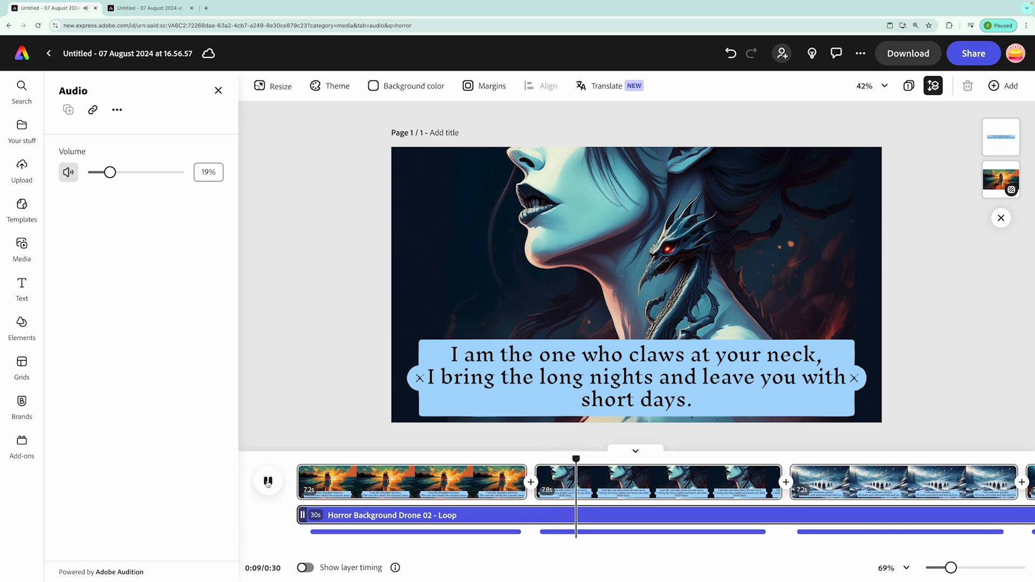
{"action": "left_click", "coordinate": [268, 481]}
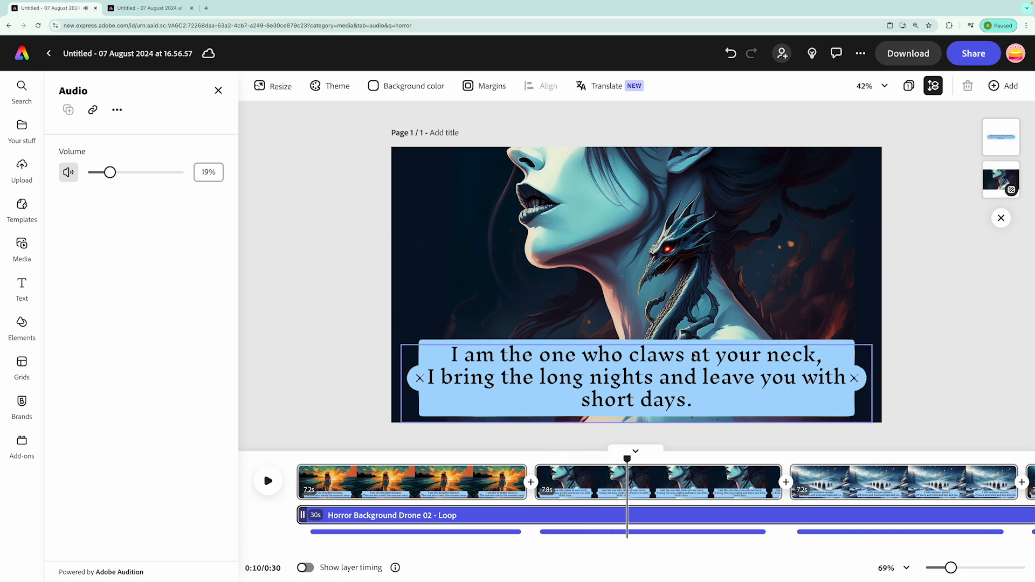
- Rename the project as Poetry Video
{"action": "left_click", "coordinate": [116, 54]}
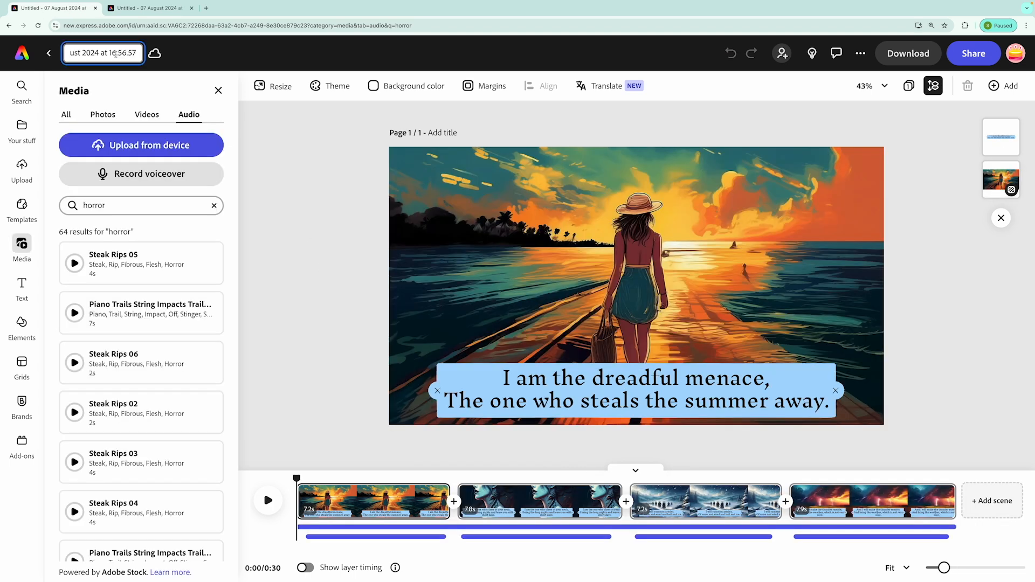
{"action": "type", "text": "Poetry"}
{"action": "left_click_drag", "start_coordinate": [137, 54], "coordinate": [49, 54]}
{"action": "type", "text": "Poetry Video"}
{"action": "left_click", "coordinate": [377, 160]}
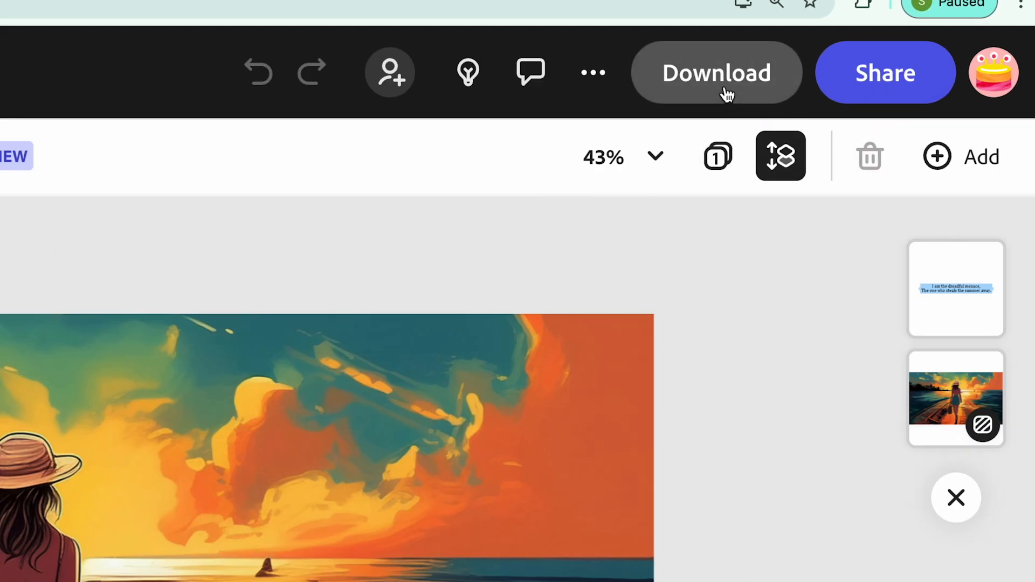
- Review the video's download format and resolution options and its file sharing options, and close them without exporting or sharing
{"action": "left_click", "coordinate": [909, 59]}
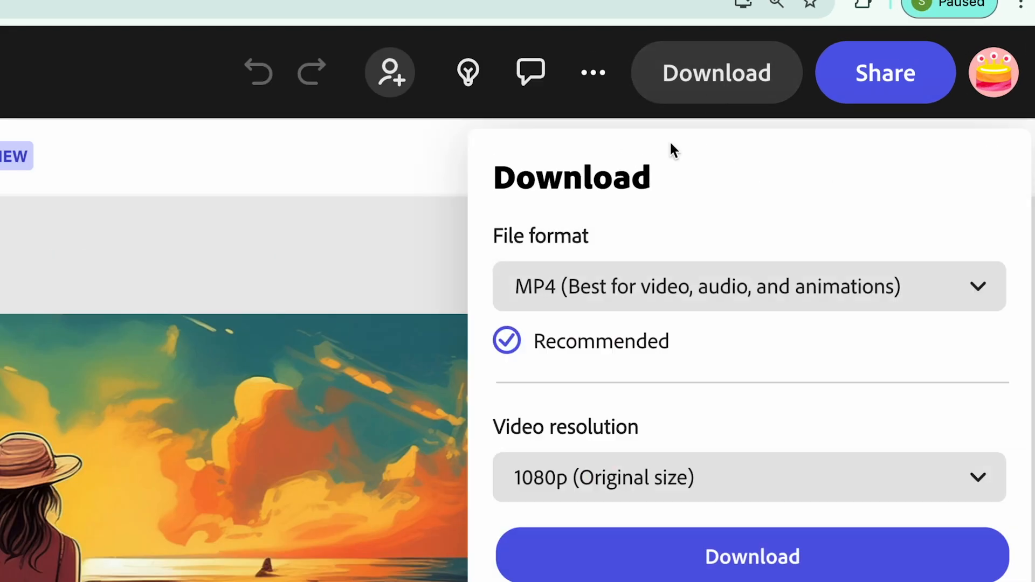
{"action": "left_click", "coordinate": [740, 95]}
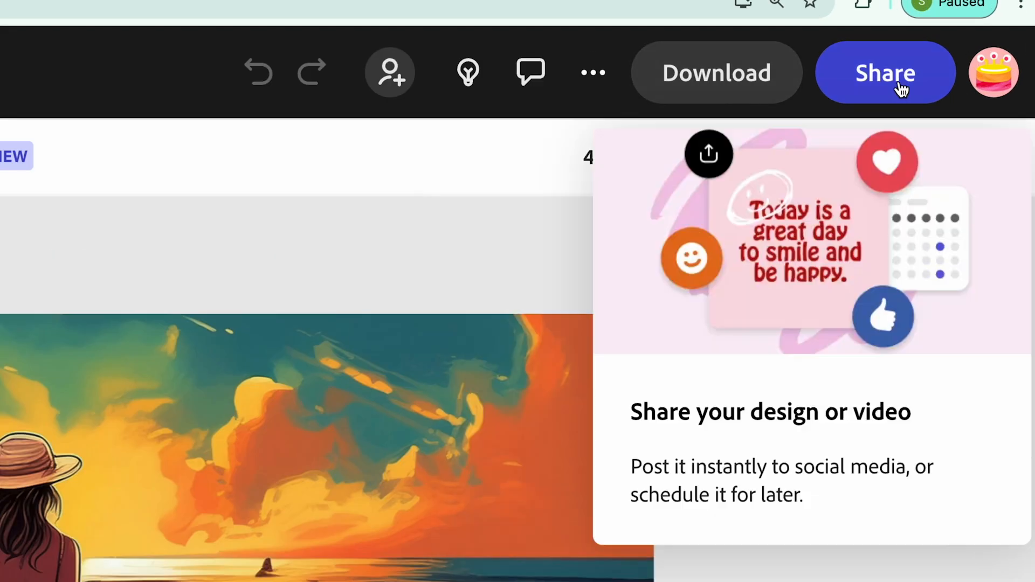
{"action": "left_click", "coordinate": [903, 86]}
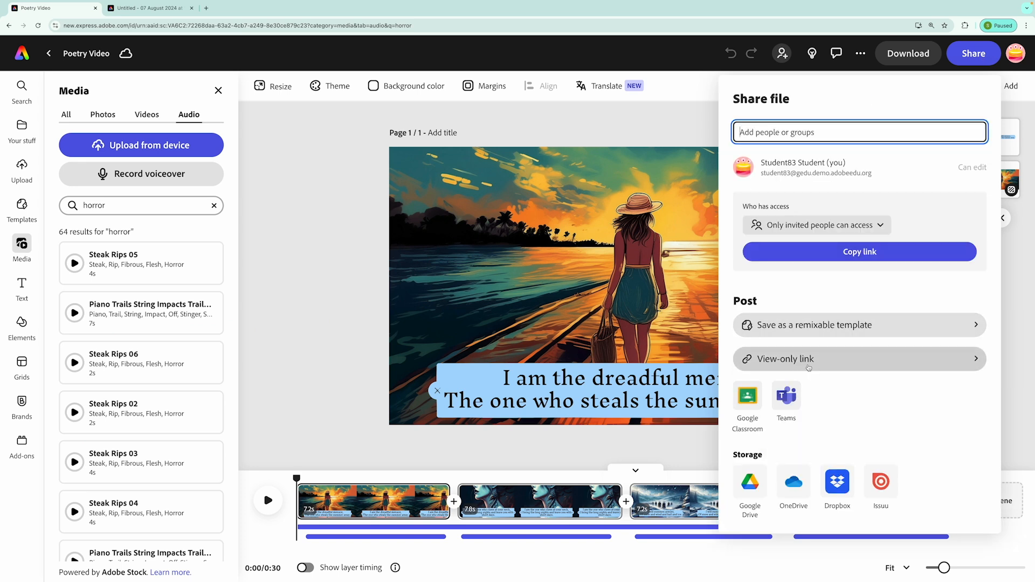
{"action": "left_click", "coordinate": [351, 217]}
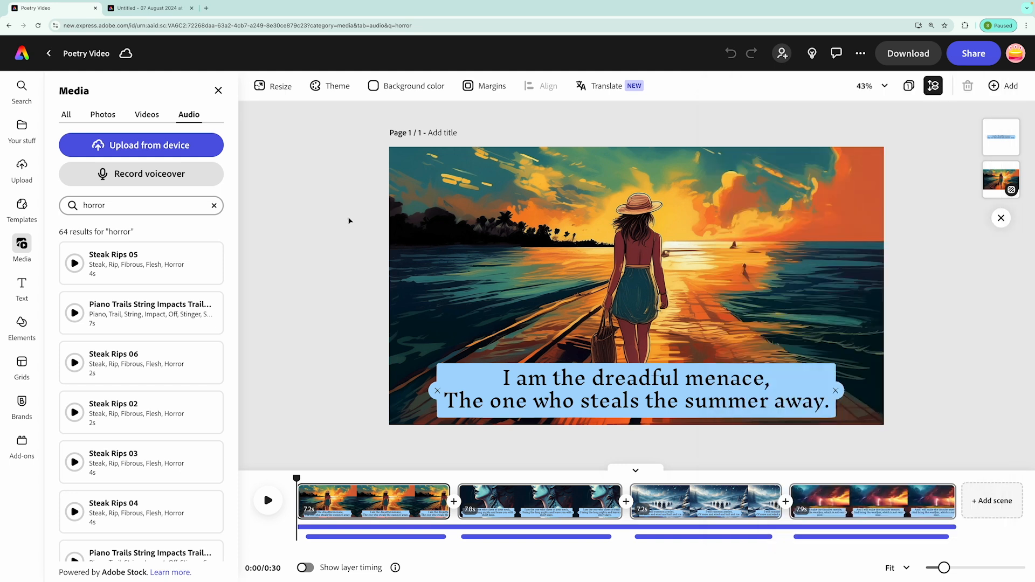